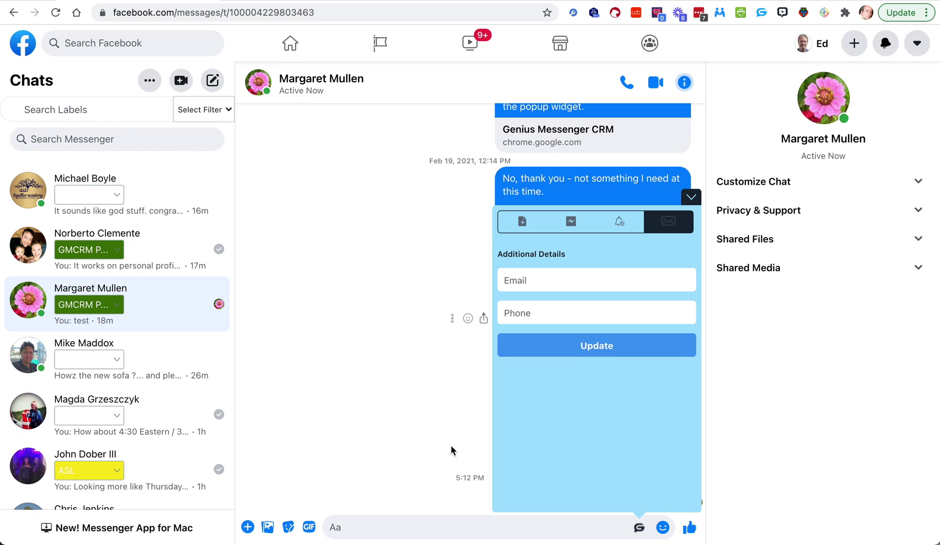
# Step: Collapse the CRM contact panel in Messenger and go to Zapier's Genius Messenger Webhooks folder
pyautogui.click(689, 196)
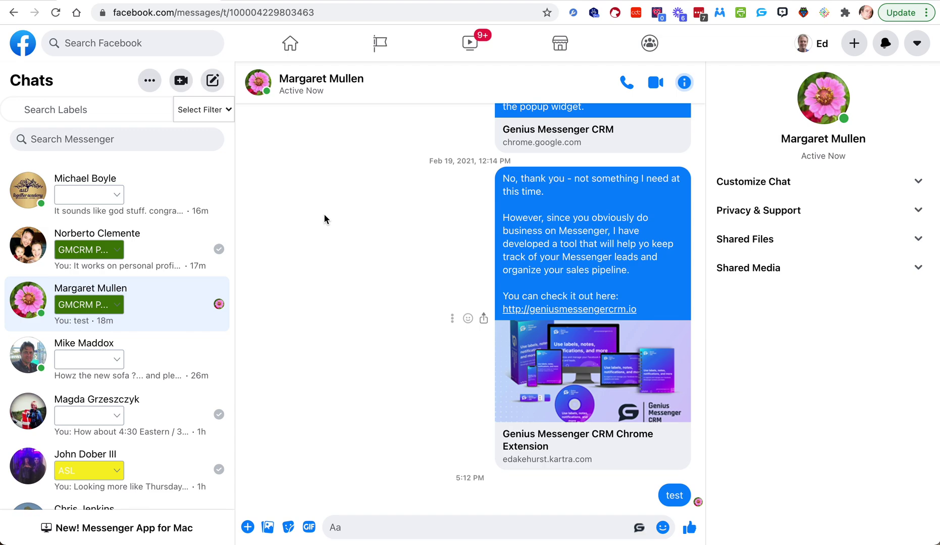
pyautogui.click(276, 1)
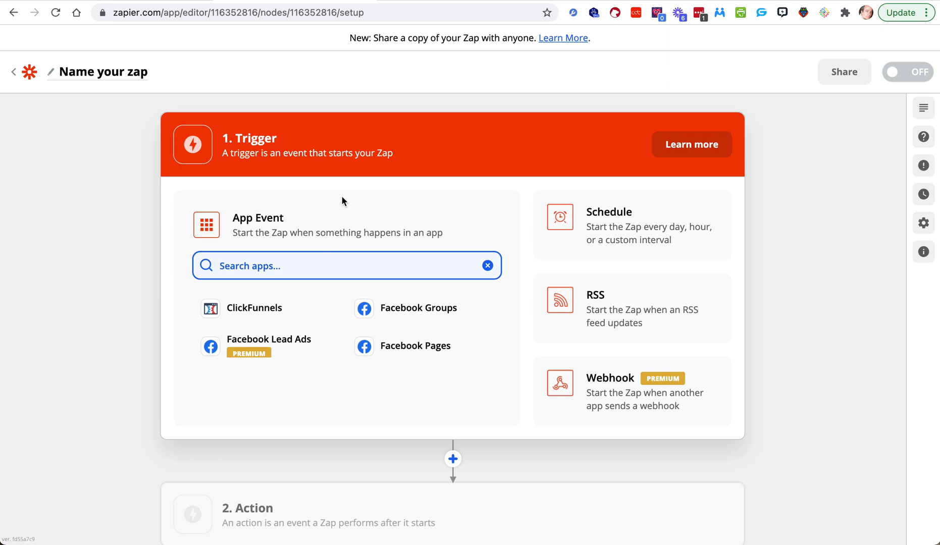
# Step: Set the zap's trigger to Webhooks by Zapier with the Catch Hook event
pyautogui.write('webhook')
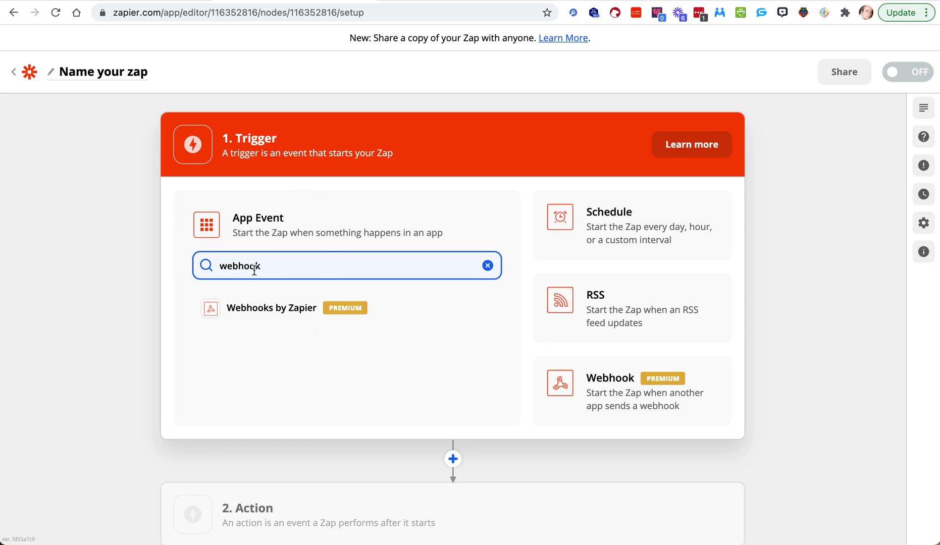
pyautogui.click(262, 318)
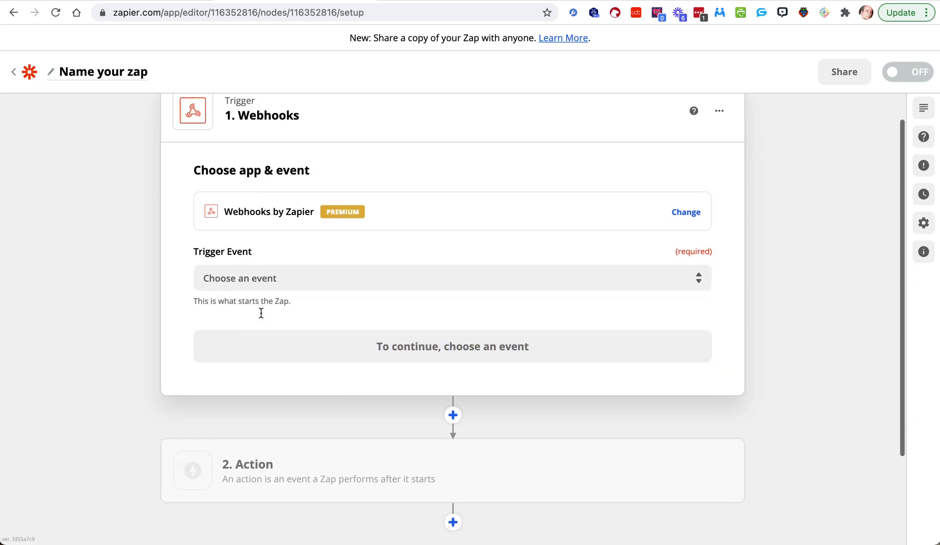
pyautogui.click(283, 277)
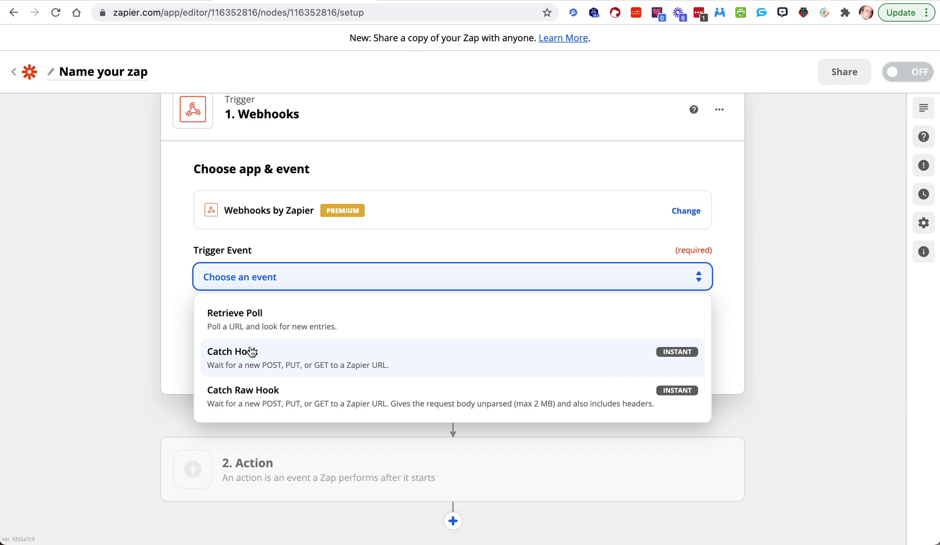
pyautogui.click(252, 352)
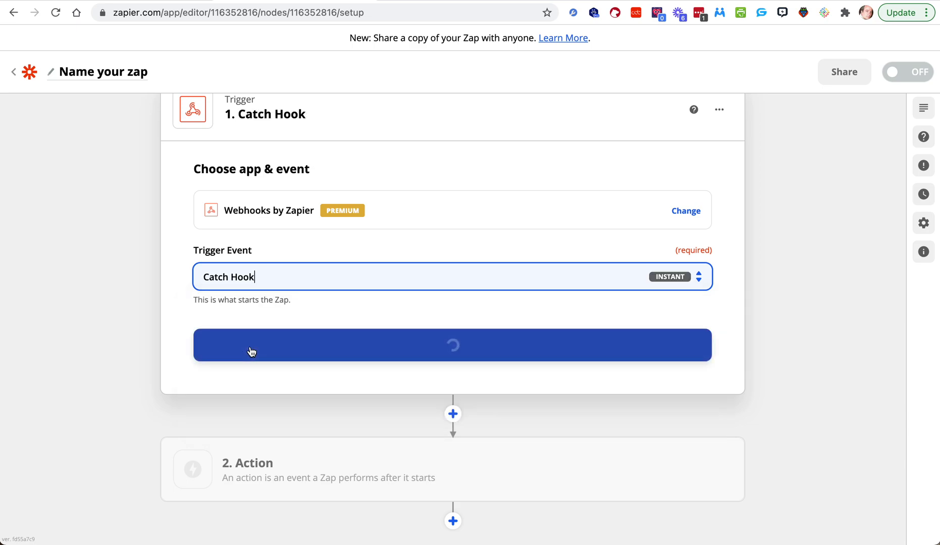
pyautogui.click(304, 348)
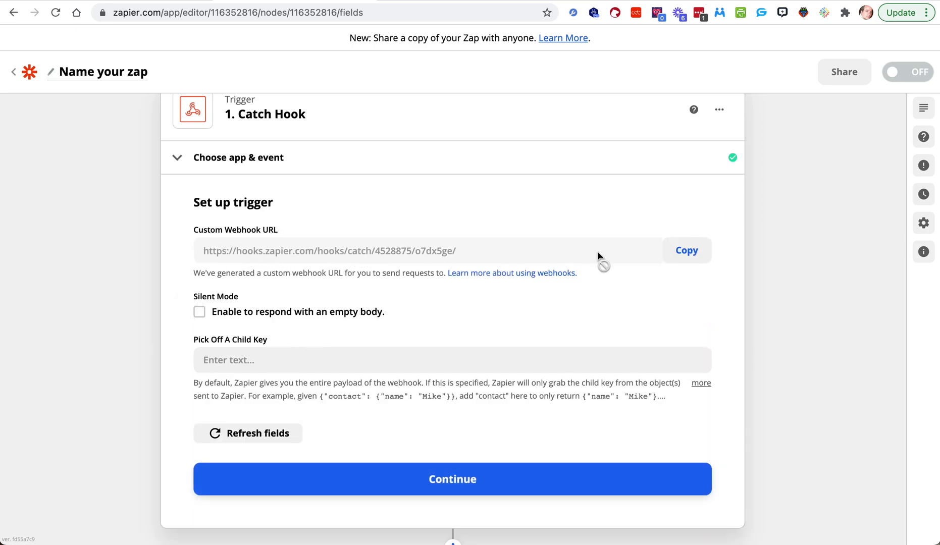
# Step: Rename the zap 'Contact Info' and copy its custom webhook URL
pyautogui.click(109, 72)
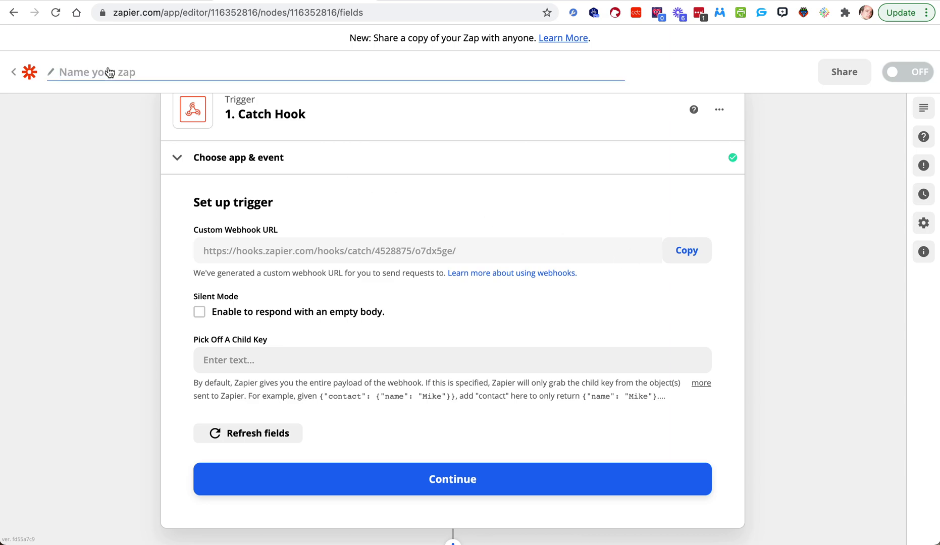
pyautogui.write('Contact')
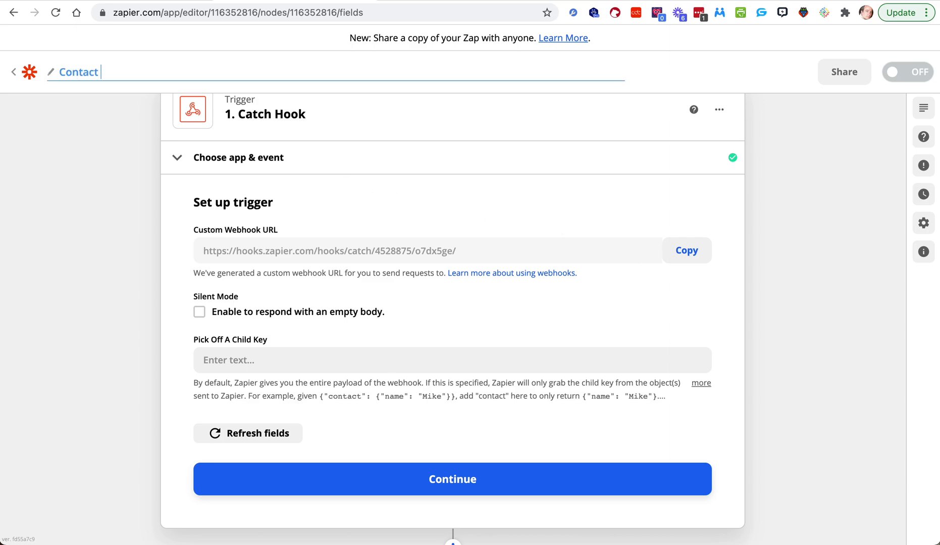
pyautogui.write(' Info')
pyautogui.click(42, 189)
pyautogui.click(689, 250)
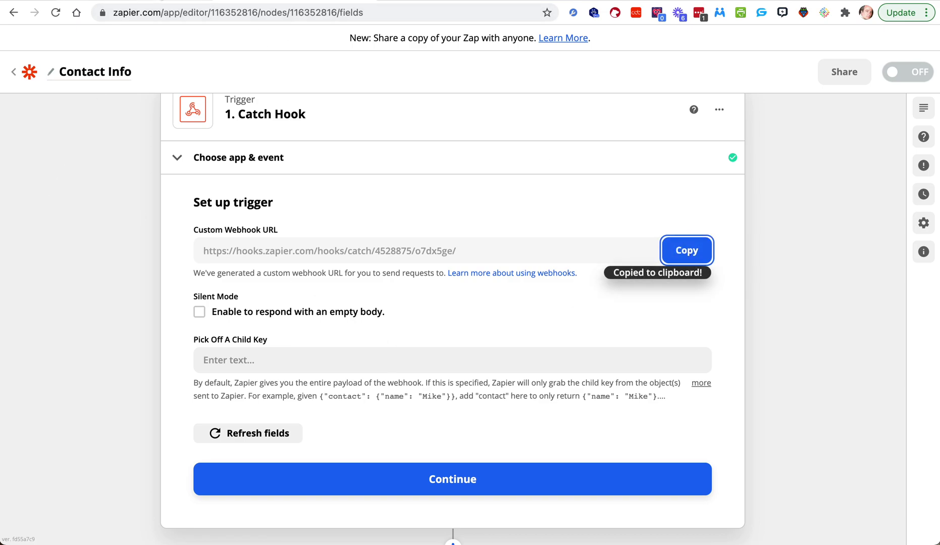
pyautogui.click(111, 1)
# Step: Delete the old Contact Info webhook from Genius Messenger CRM's saved webhooks
pyautogui.click(761, 13)
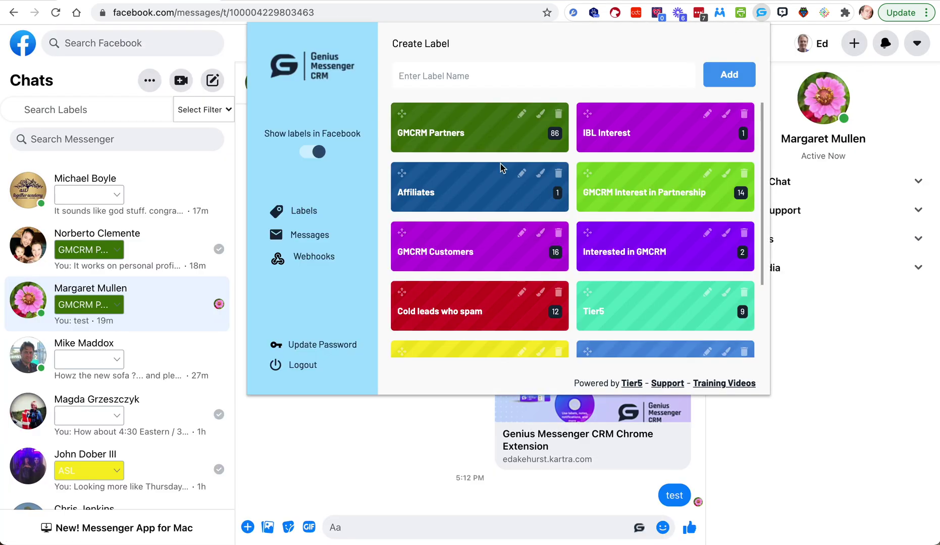
pyautogui.click(313, 258)
pyautogui.click(746, 77)
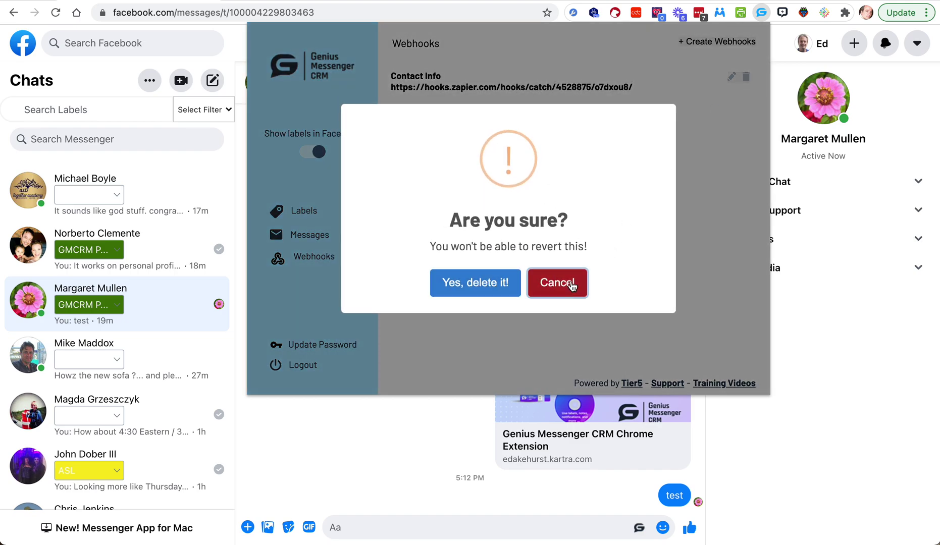
pyautogui.click(499, 283)
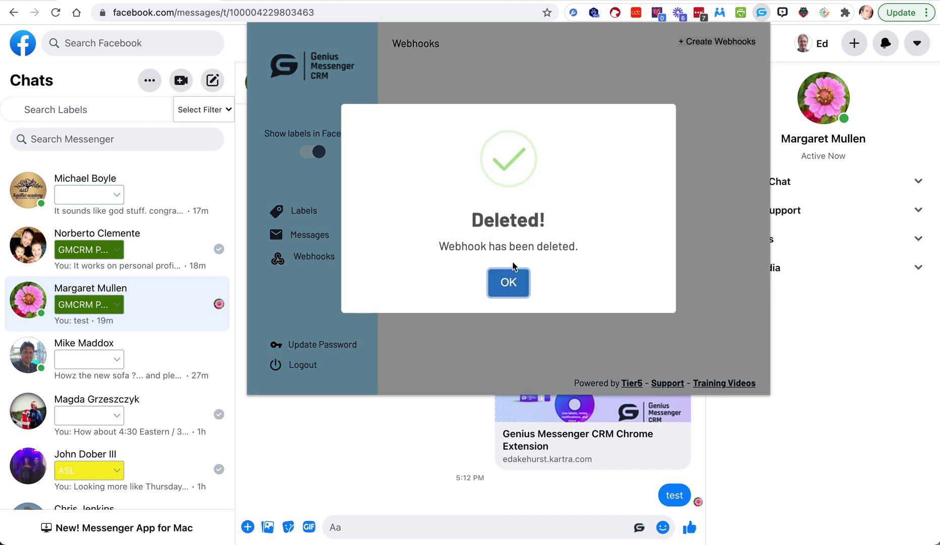
pyautogui.click(509, 281)
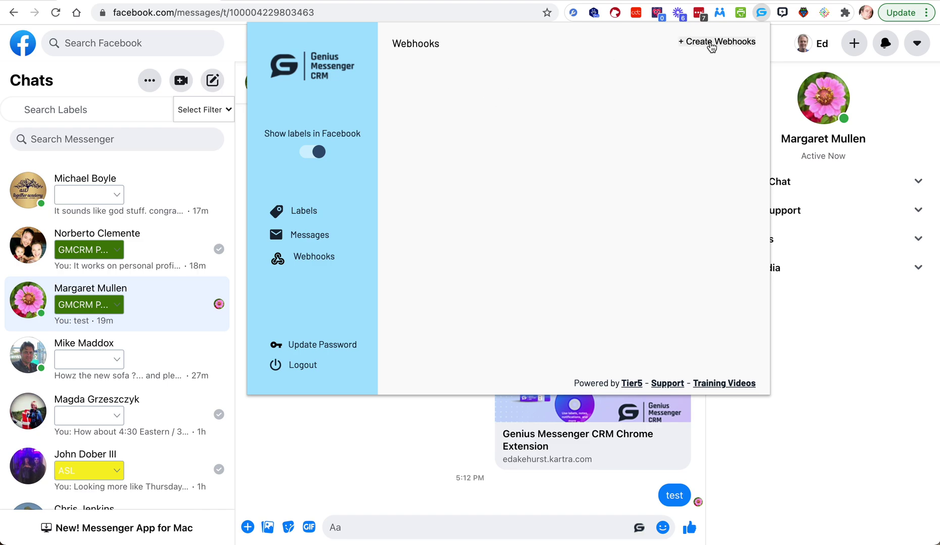
# Step: Create a webhook titled 'Contact Info' using the pasted Zapier catch-hook URL
pyautogui.click(711, 43)
pyautogui.click(520, 216)
pyautogui.click(503, 266)
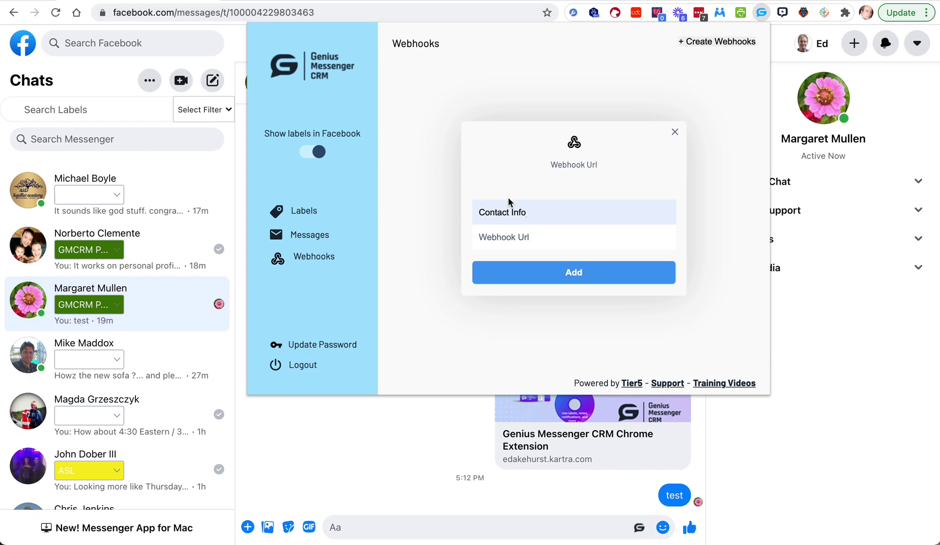
pyautogui.click(517, 243)
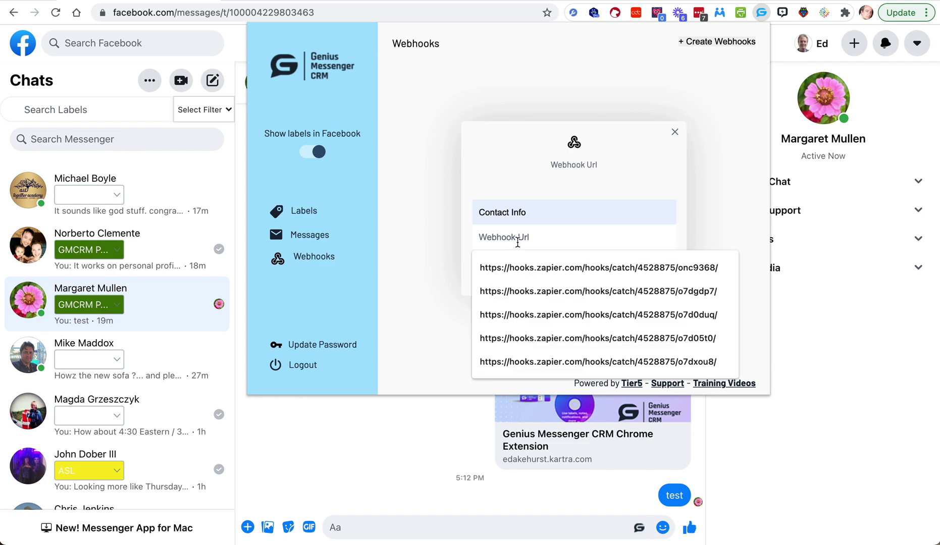
pyautogui.press('super+v')
pyautogui.click(557, 275)
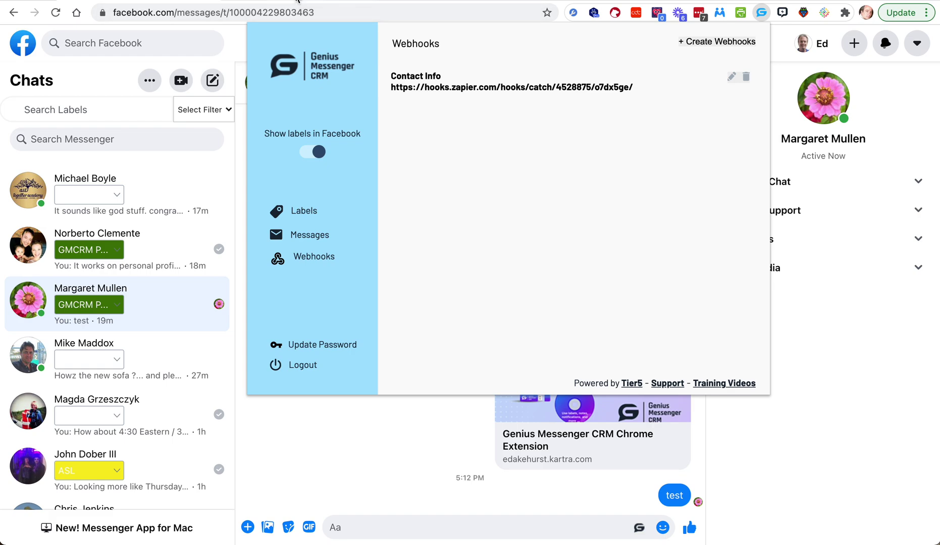
pyautogui.click(297, 1)
# Step: Test the Catch Hook trigger, which reports it couldn't find a request yet
pyautogui.scroll(-5, 363, 322)
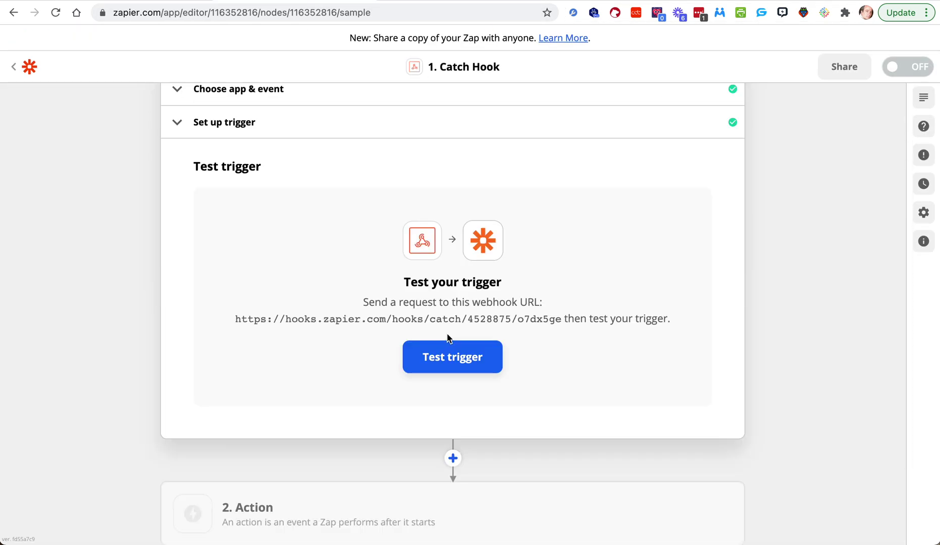
pyautogui.click(442, 357)
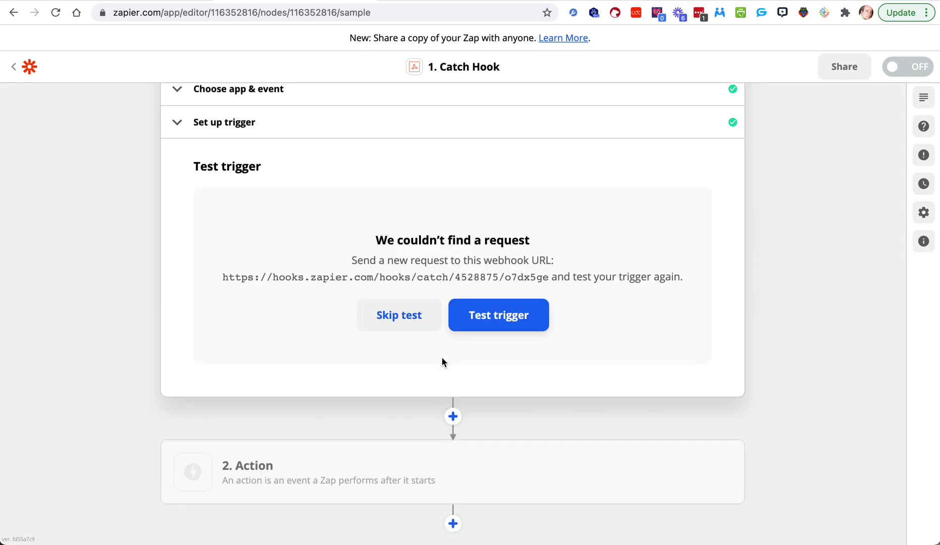
pyautogui.moveTo(683, 278); pyautogui.dragTo(326, 234)
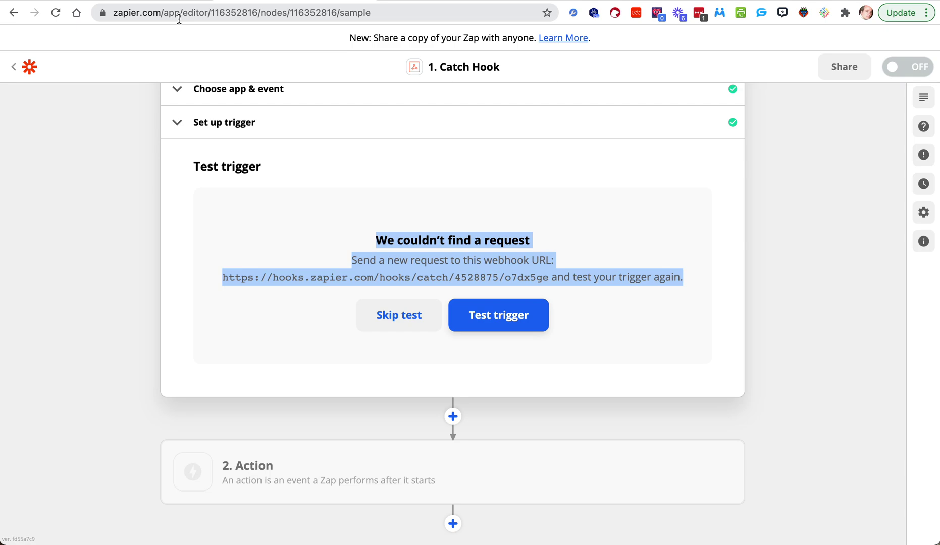
pyautogui.click(156, 1)
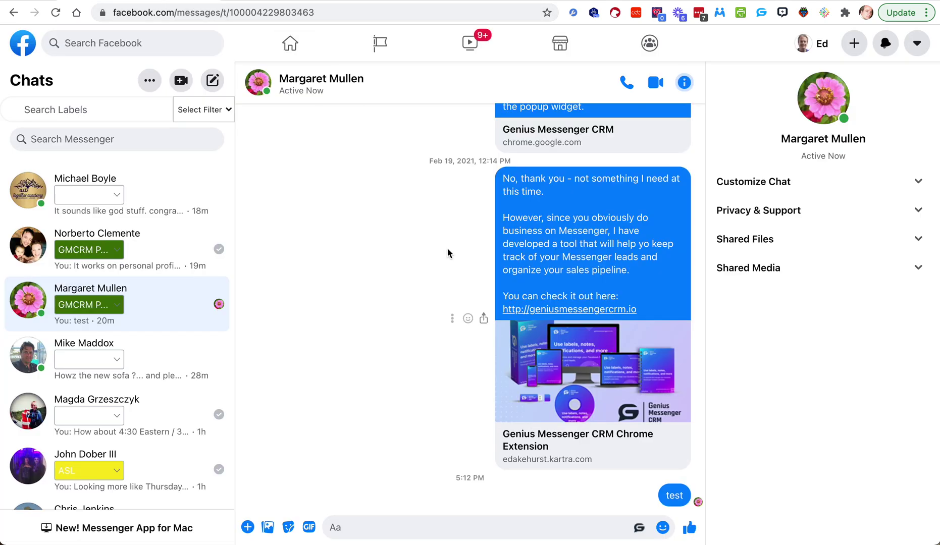
# Step: Open the chat's CRM panel and browse its templates and notification views
pyautogui.scroll(4, 447, 252)
pyautogui.scroll(-5, 447, 253)
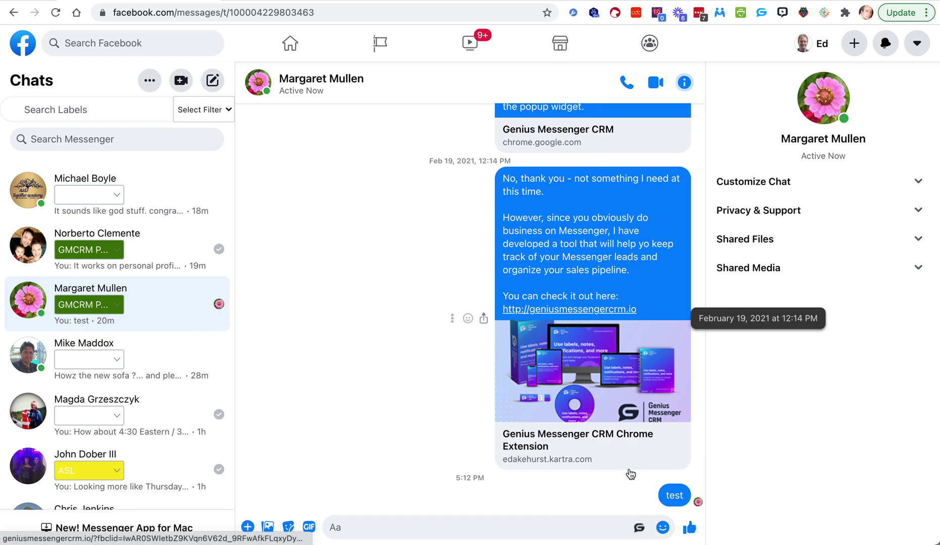
pyautogui.click(639, 529)
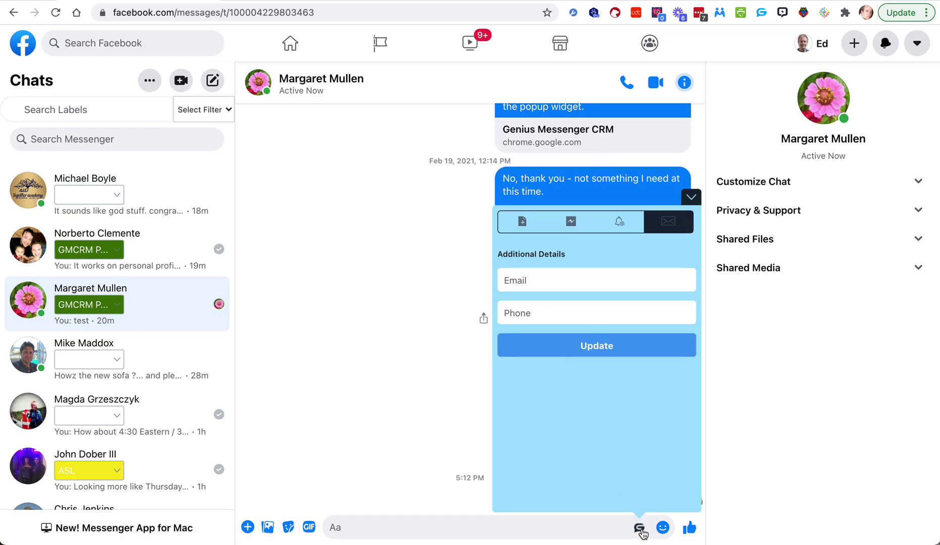
pyautogui.click(571, 222)
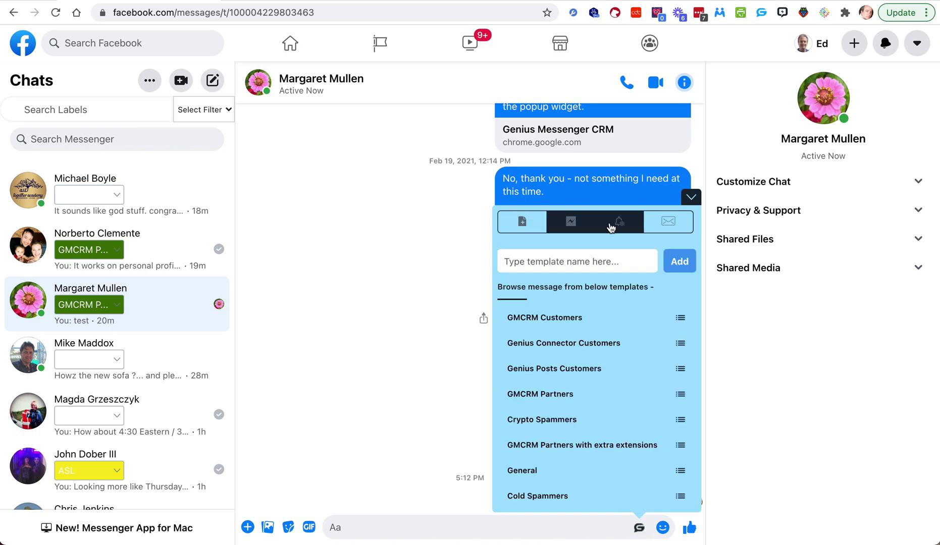
pyautogui.click(625, 228)
pyautogui.click(665, 227)
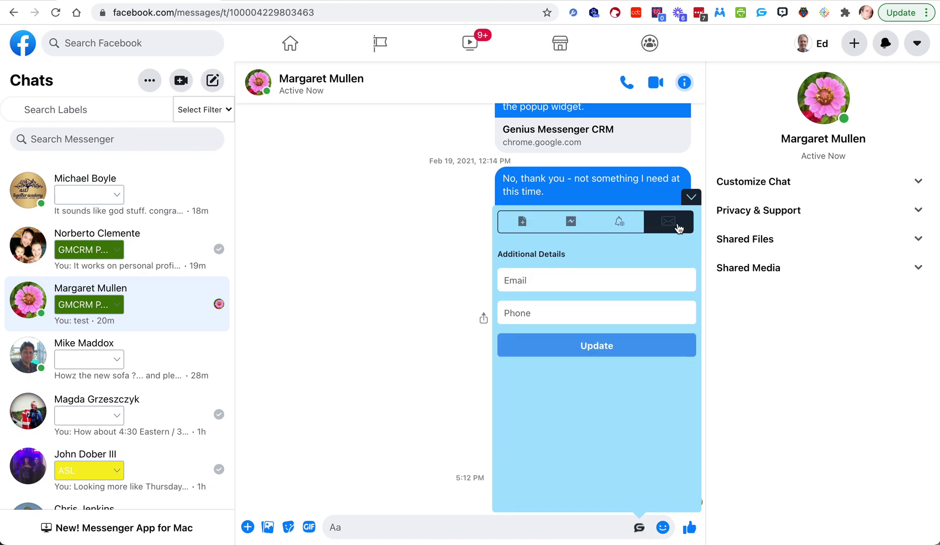
# Step: Check the contact Email and Phone fields, then close the panel and open the extension
pyautogui.click(536, 275)
pyautogui.click(537, 318)
pyautogui.click(411, 327)
pyautogui.click(696, 199)
pyautogui.click(761, 14)
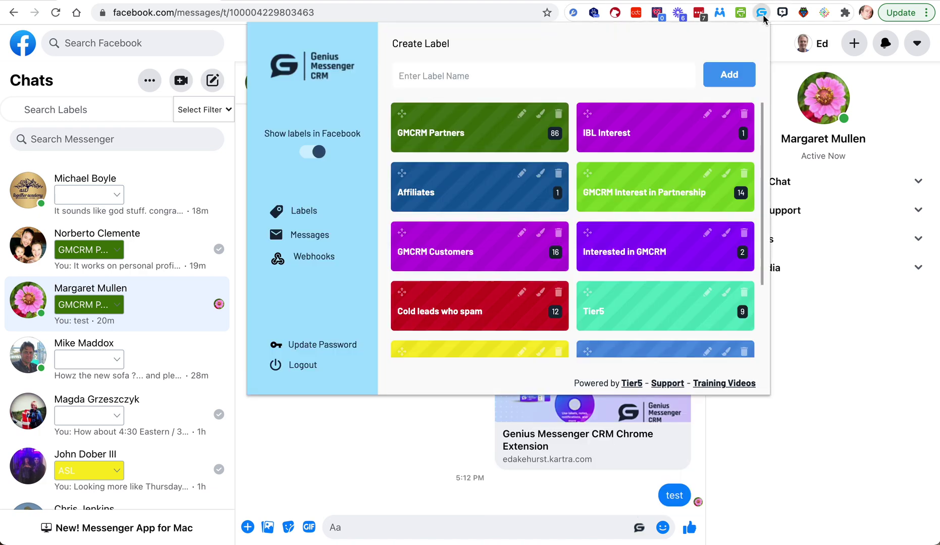
# Step: Give the first friend a test e-mail and a new phone number, then save
pyautogui.click(311, 236)
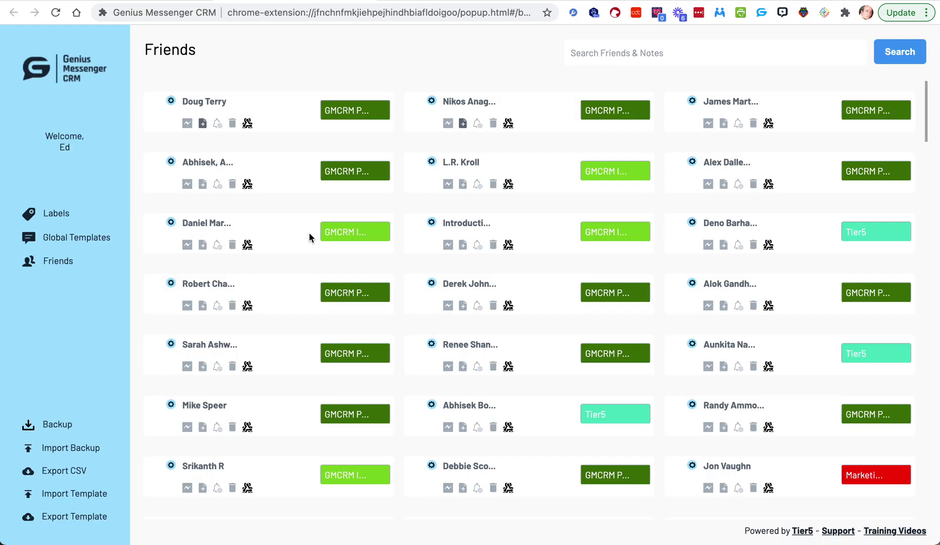
pyautogui.click(171, 104)
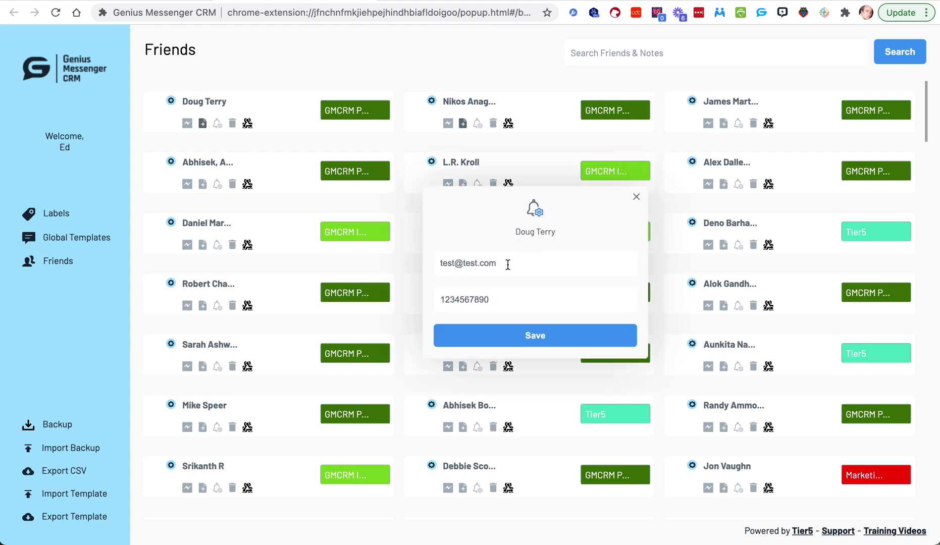
pyautogui.moveTo(506, 262); pyautogui.dragTo(422, 269)
pyautogui.write('test')
pyautogui.click(483, 293)
pyautogui.click(497, 303)
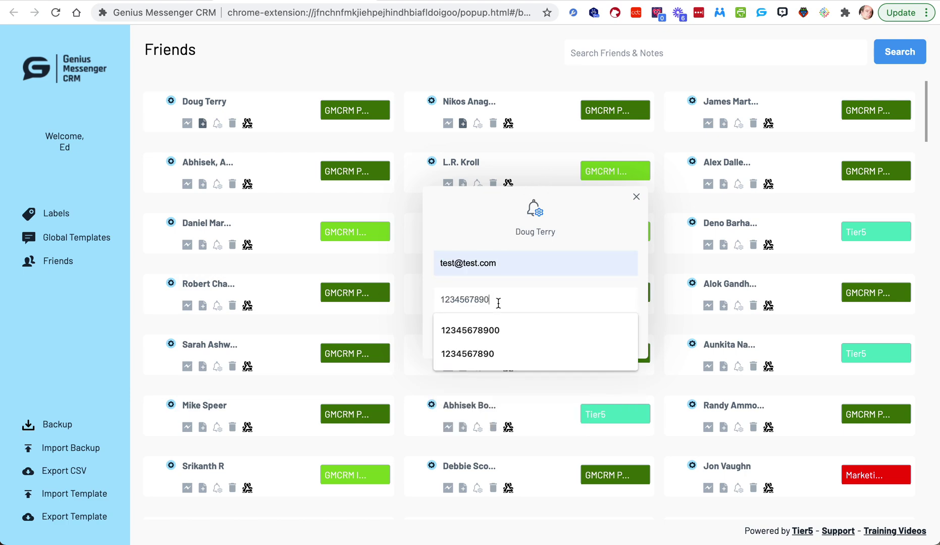
pyautogui.moveTo(498, 303); pyautogui.dragTo(425, 304)
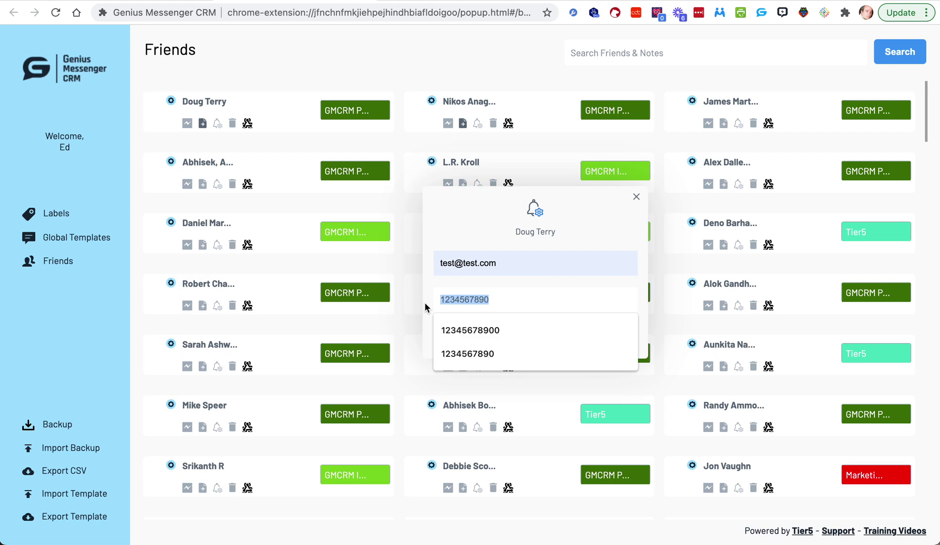
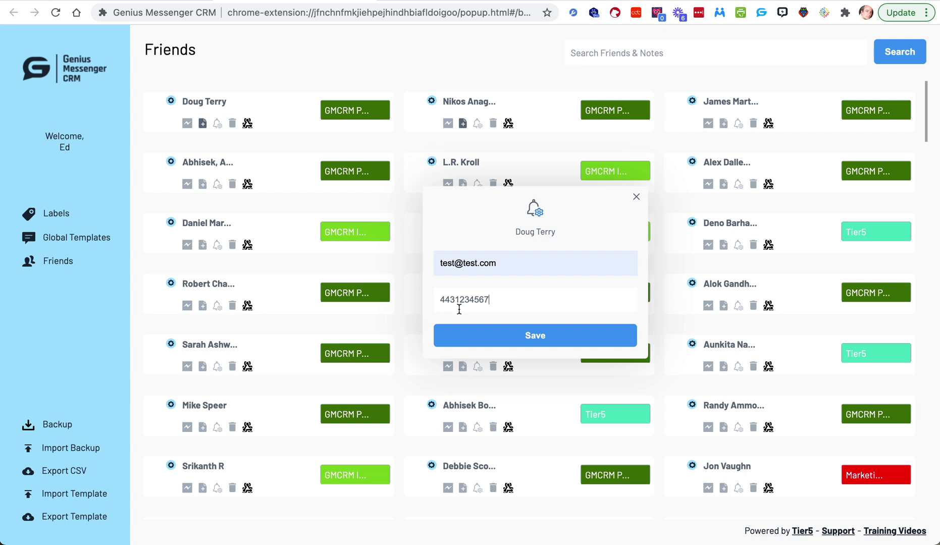
pyautogui.click(507, 344)
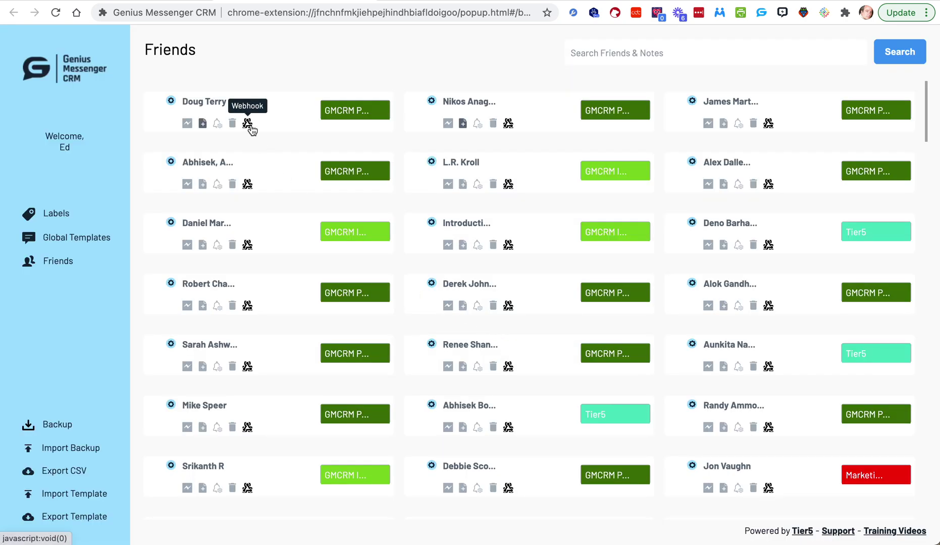
# Step: Choose the Contact Info webhook for the first friend and send their data to it
pyautogui.click(250, 126)
pyautogui.click(458, 271)
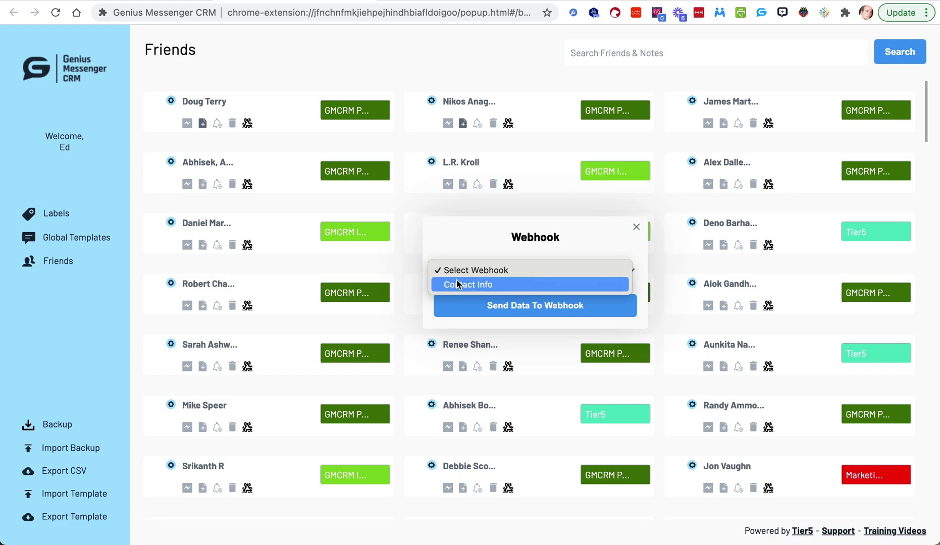
pyautogui.click(458, 285)
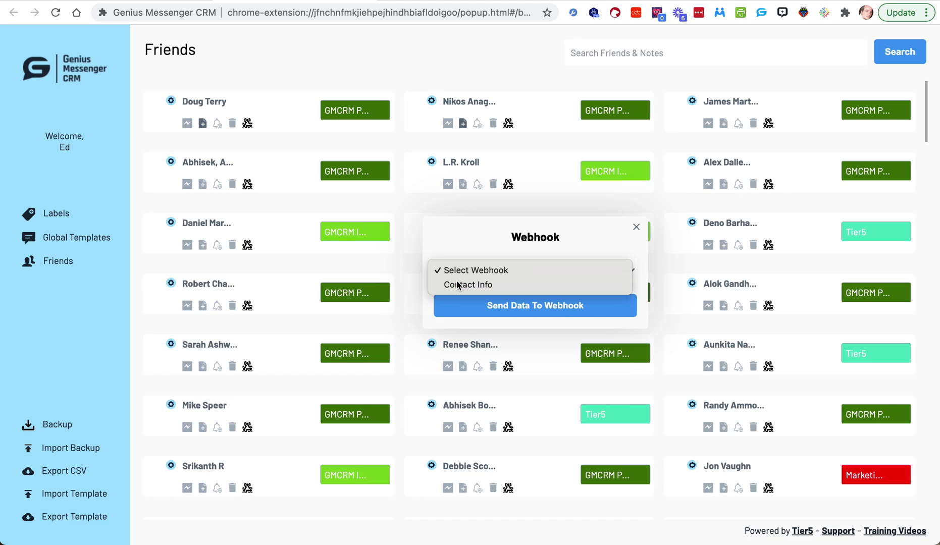
pyautogui.click(501, 306)
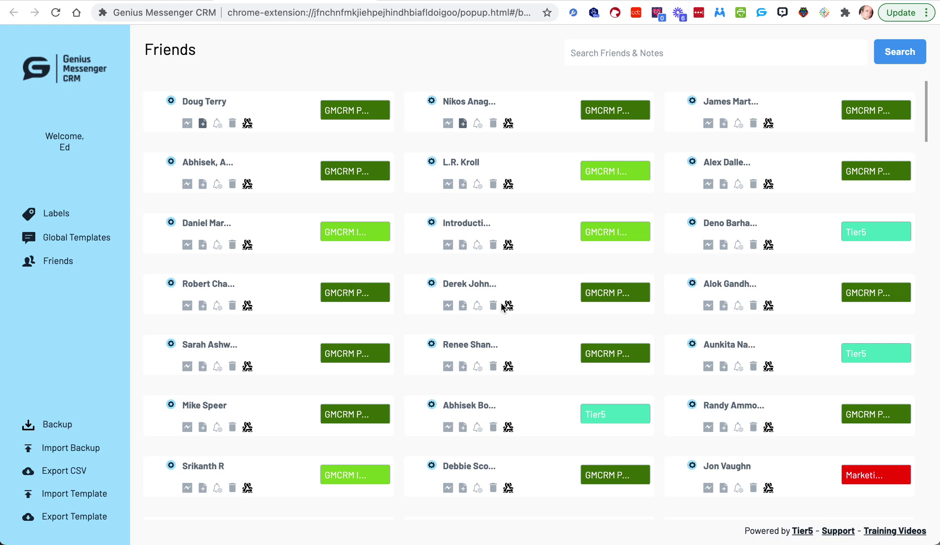
# Step: Retest the Catch Hook trigger and review Request A's name, e-mail and phone fields
pyautogui.click(427, 4)
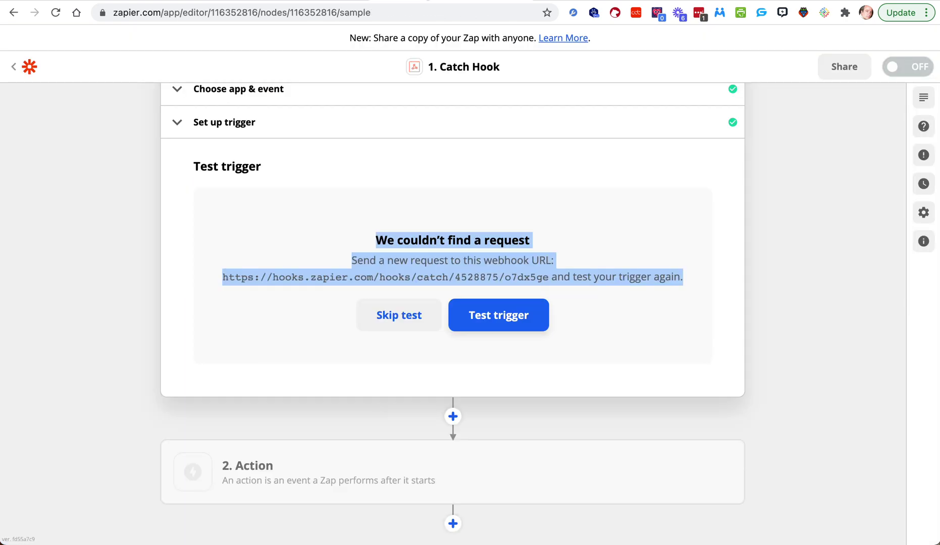
pyautogui.click(461, 308)
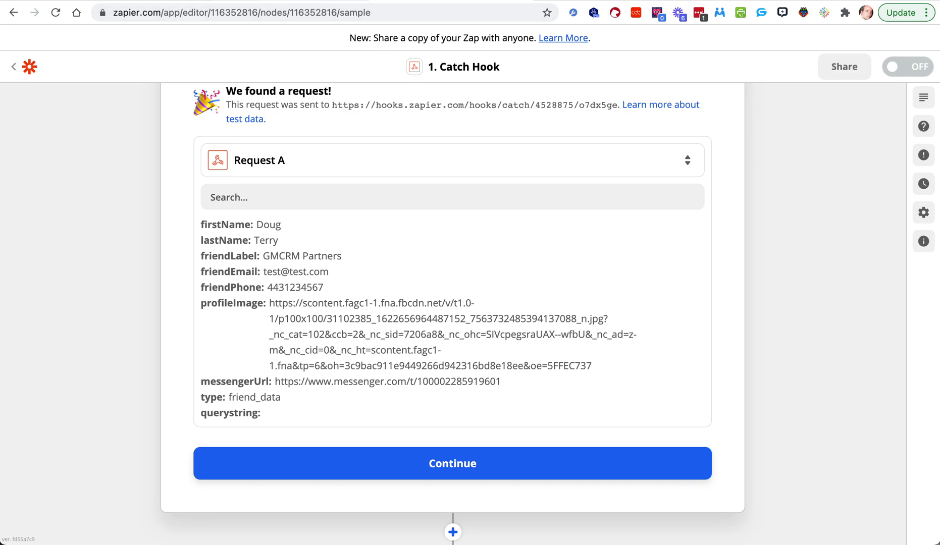
pyautogui.hotkey('ctrl', 'Tab')
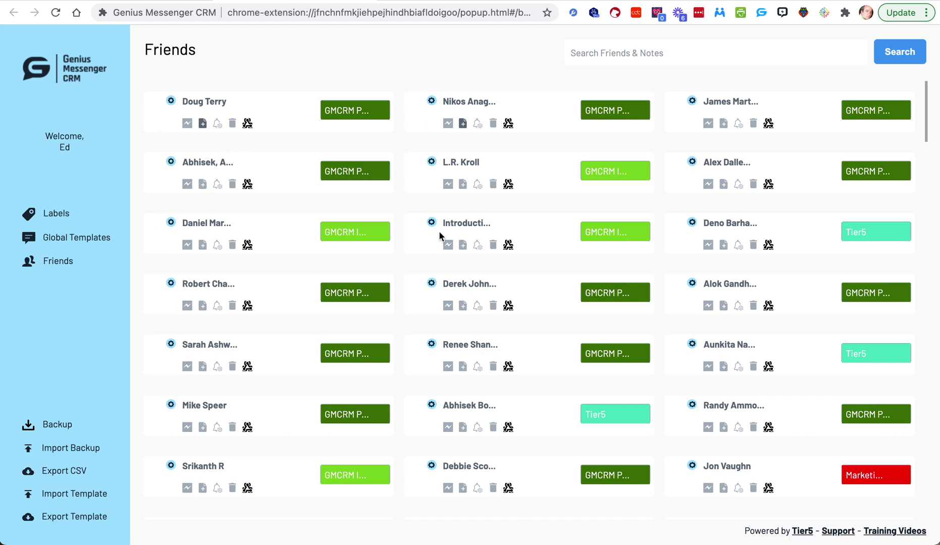
pyautogui.hotkey('ctrl', 'Tab')
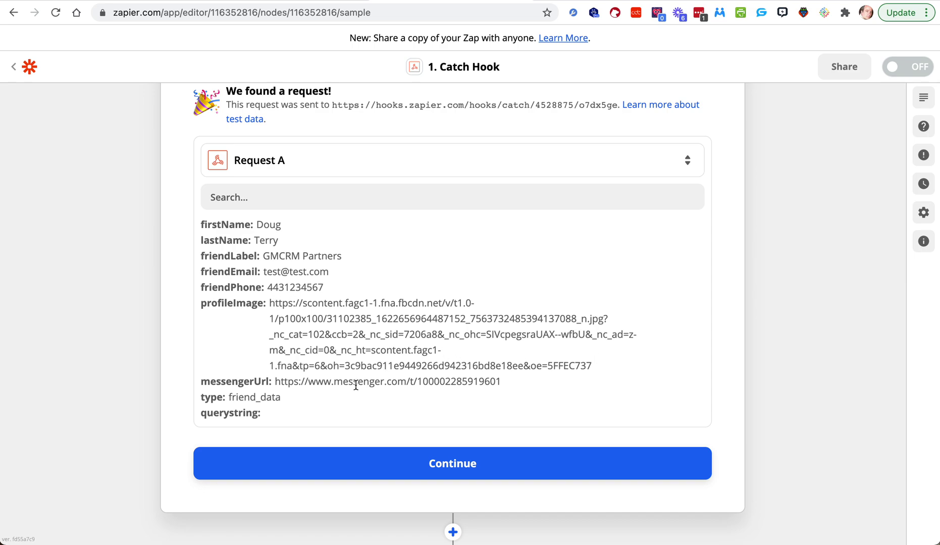
pyautogui.scroll(2, 356, 384)
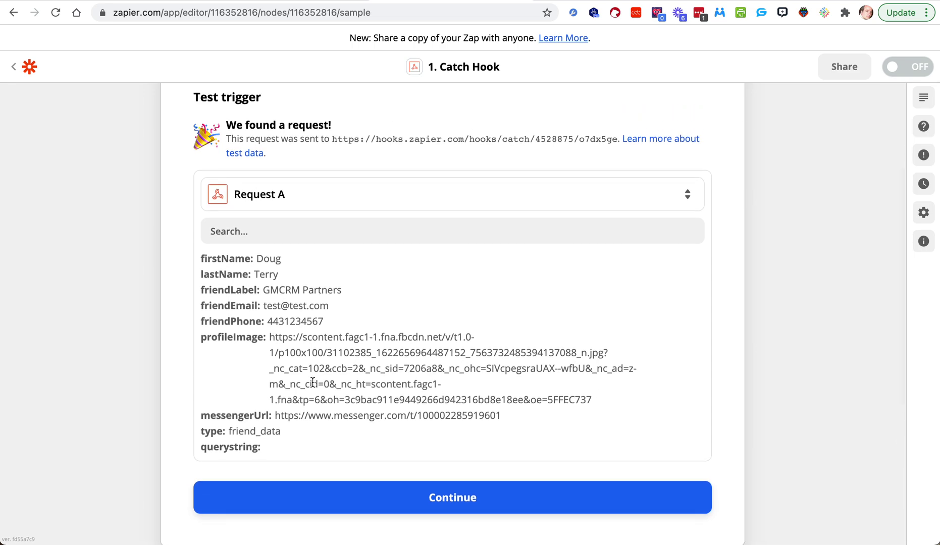
pyautogui.scroll(5, 313, 382)
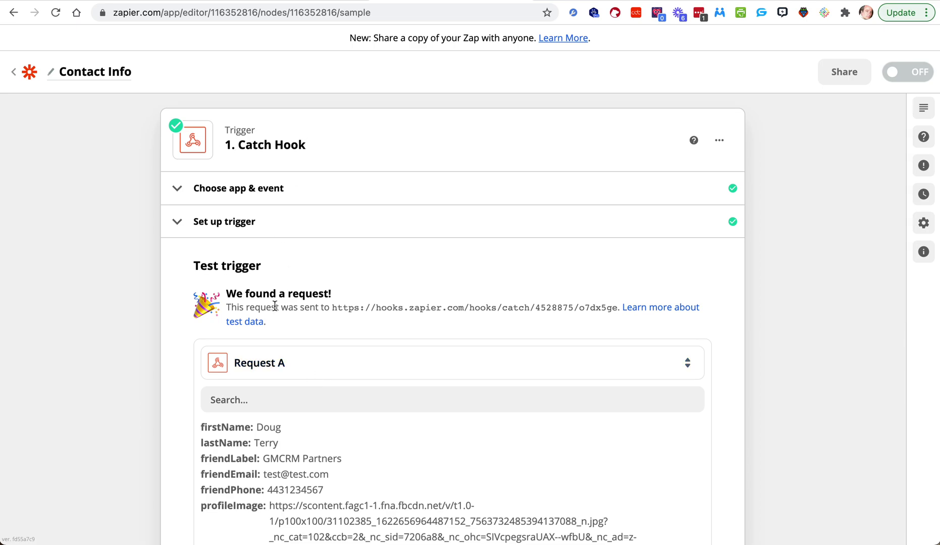
pyautogui.scroll(-5, 253, 230)
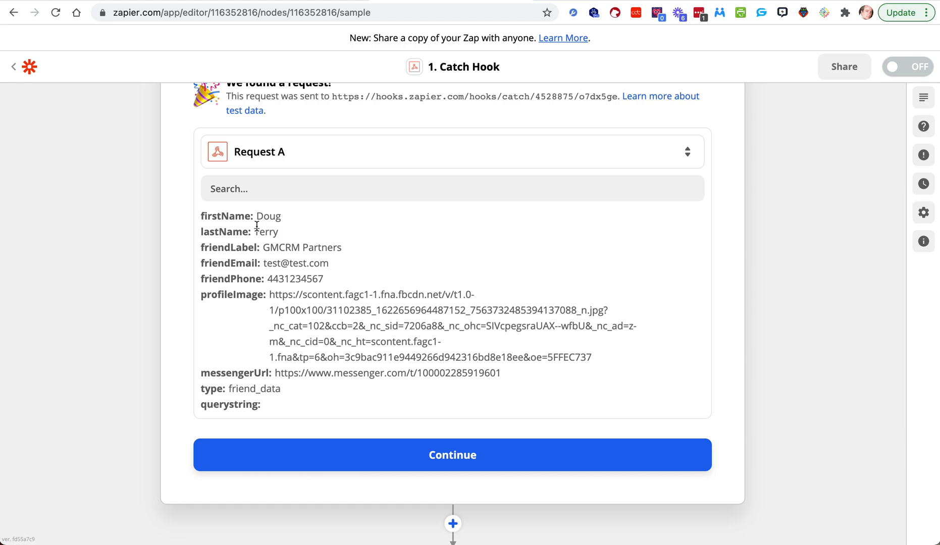
pyautogui.scroll(5, 381, 300)
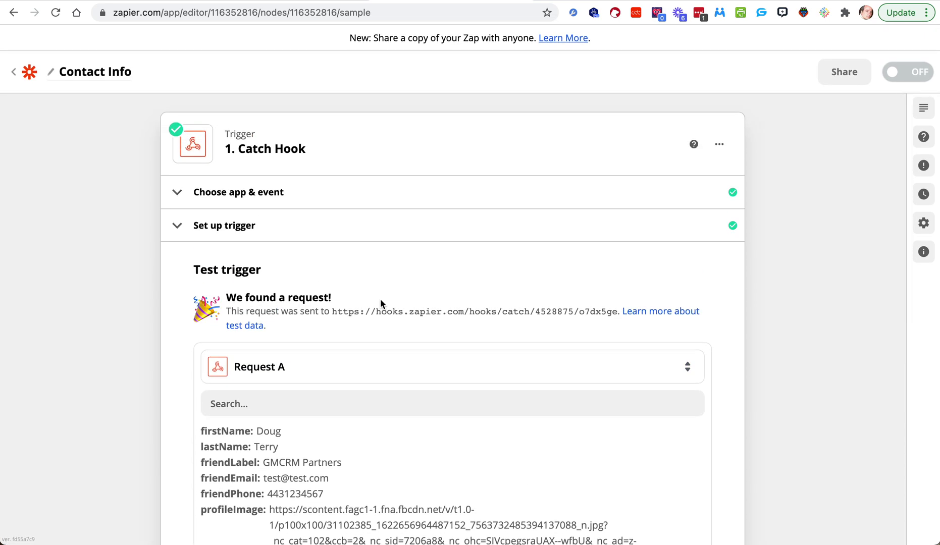
pyautogui.hotkey('ctrl', 'Tab')
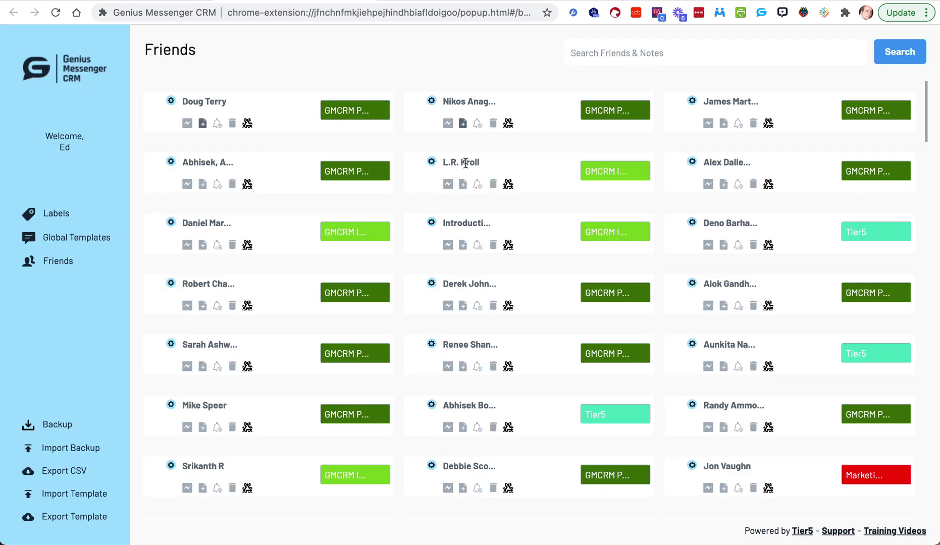
# Step: Open another friend's webhook list and dismiss it without sending anything
pyautogui.click(508, 184)
pyautogui.click(483, 279)
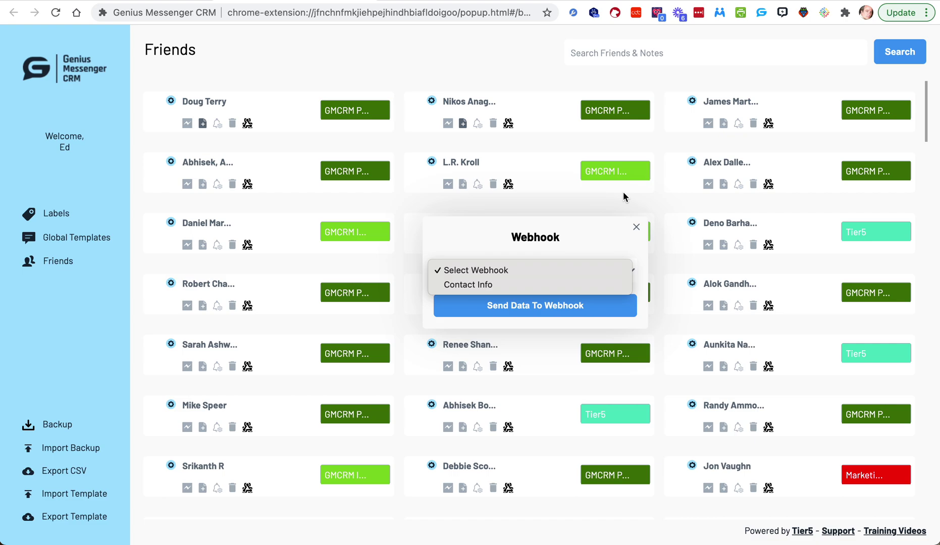
pyautogui.click(386, 49)
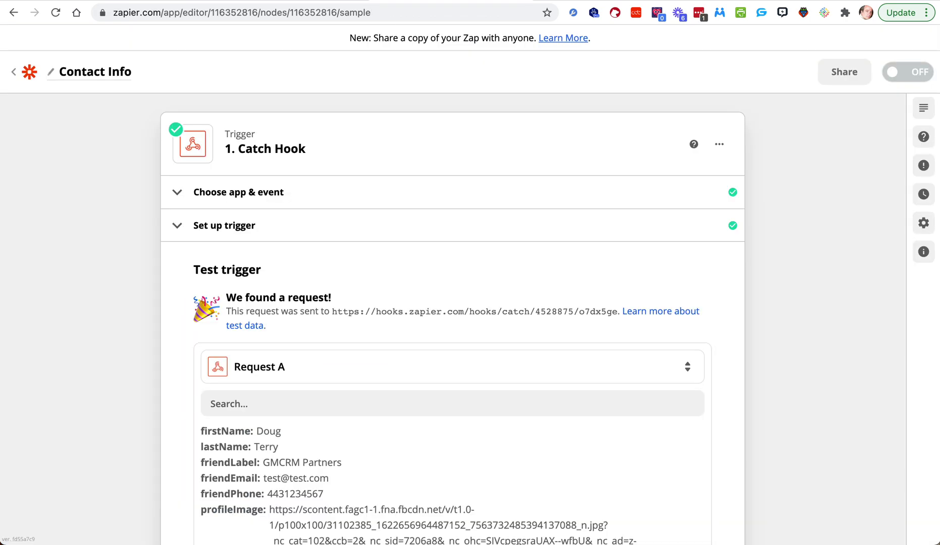
# Step: Add the zap's 2. Action step to bring up the app chooser
pyautogui.scroll(-8, 393, 242)
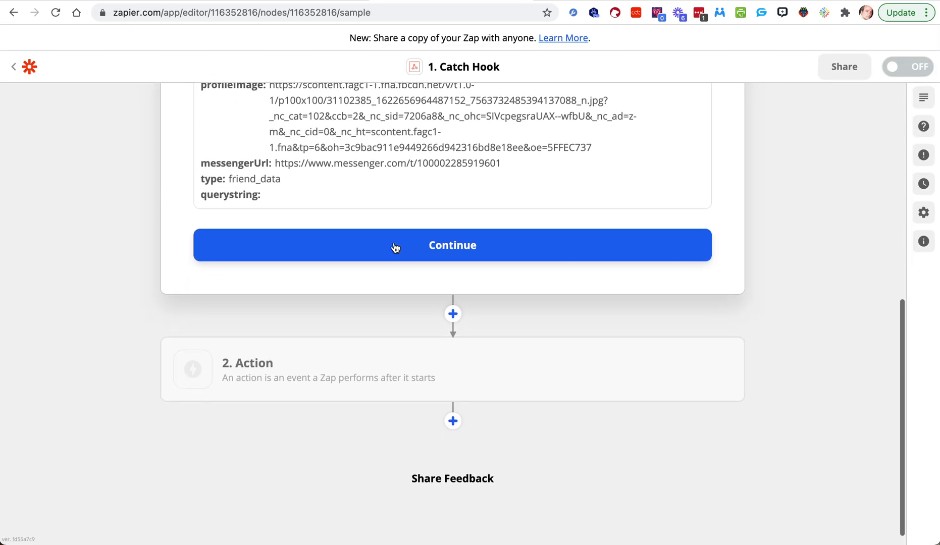
pyautogui.click(371, 370)
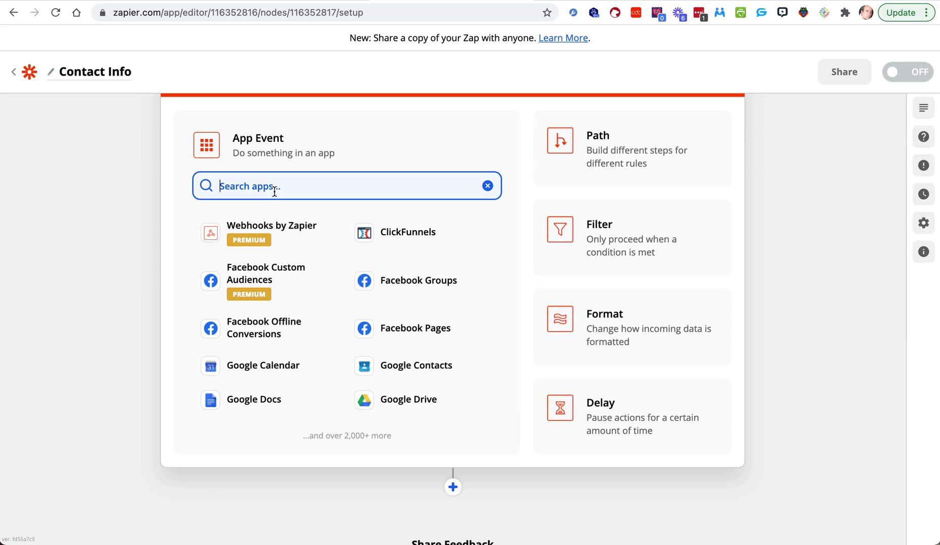
# Step: Set the action app to Chirply.io with the Sync Leads (Beta) action event
pyautogui.write('chirply')
pyautogui.click(249, 230)
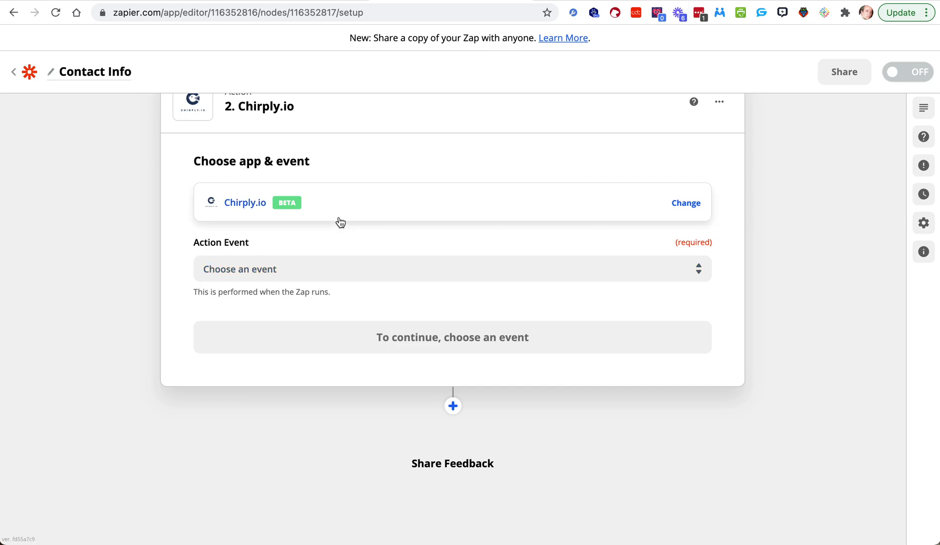
pyautogui.scroll(-1, 340, 223)
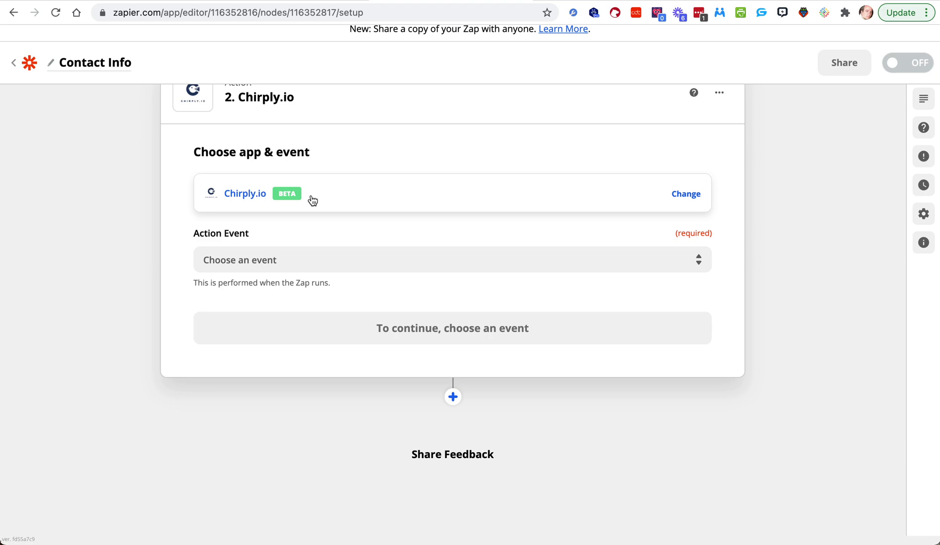
pyautogui.scroll(1, 313, 201)
pyautogui.scroll(-1, 267, 177)
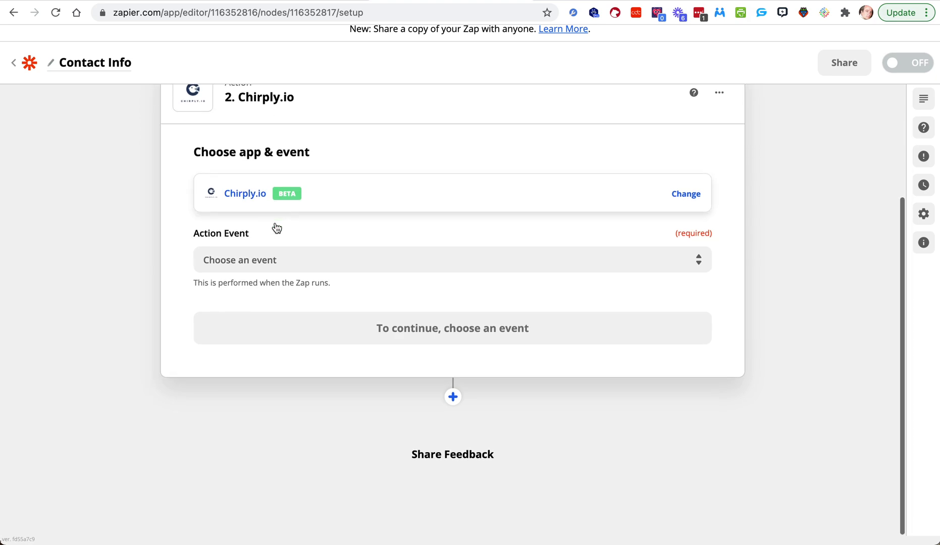
pyautogui.click(269, 260)
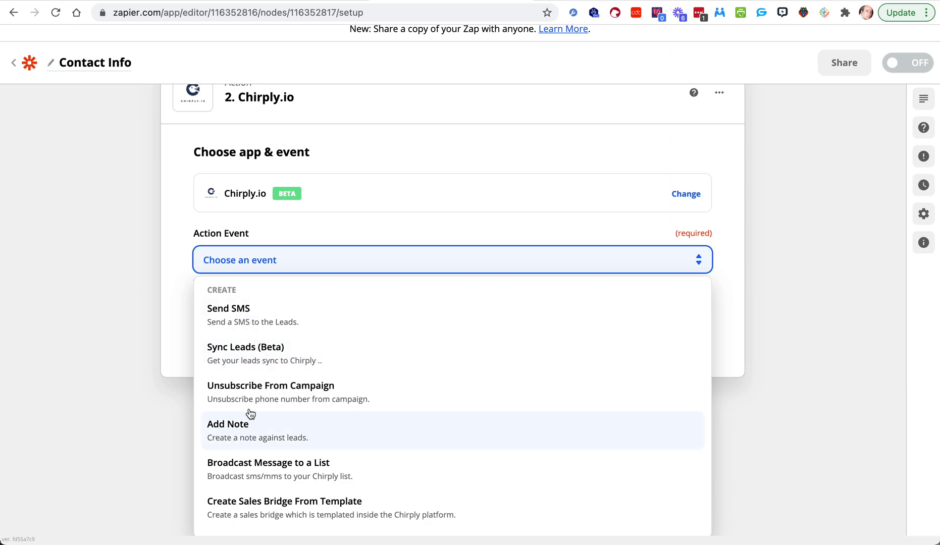
pyautogui.click(252, 353)
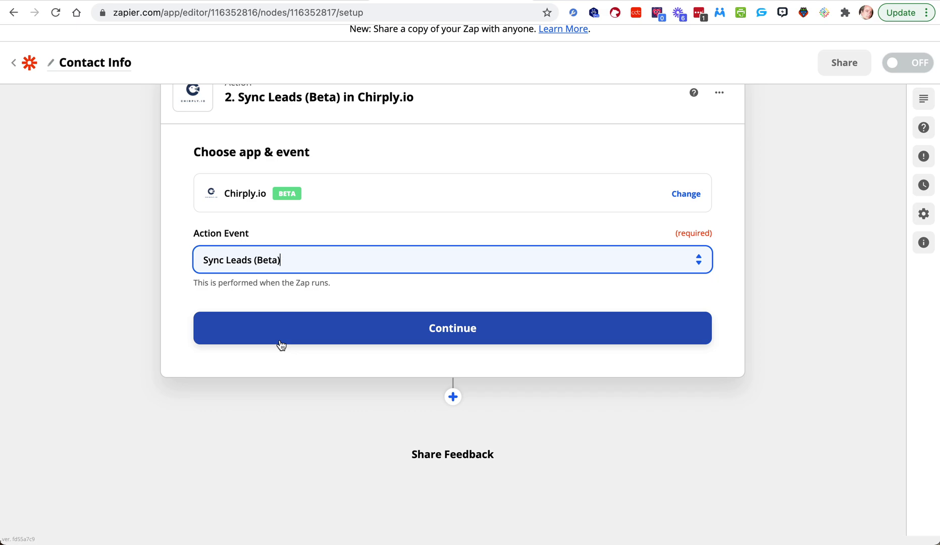
pyautogui.click(360, 342)
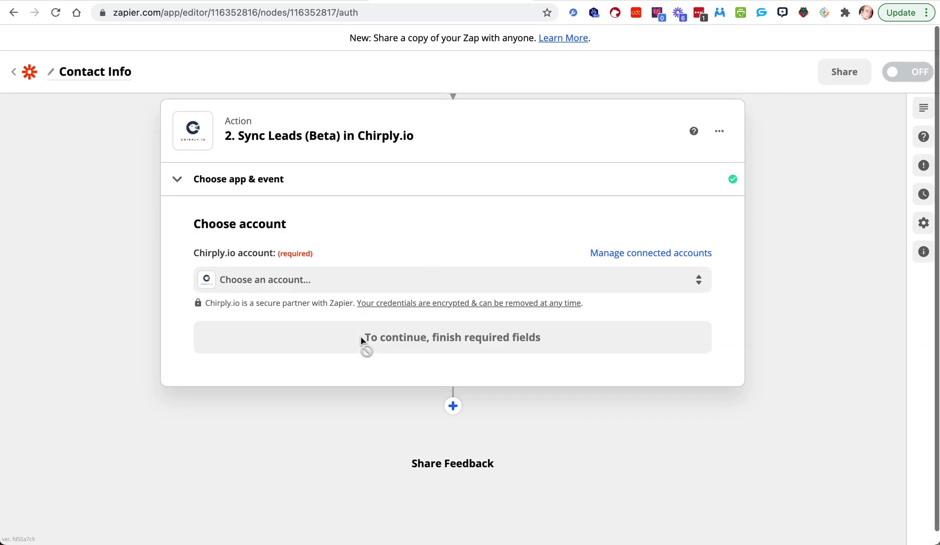
# Step: Select the existing connected Chirply.io account and load the Set up action form
pyautogui.click(331, 267)
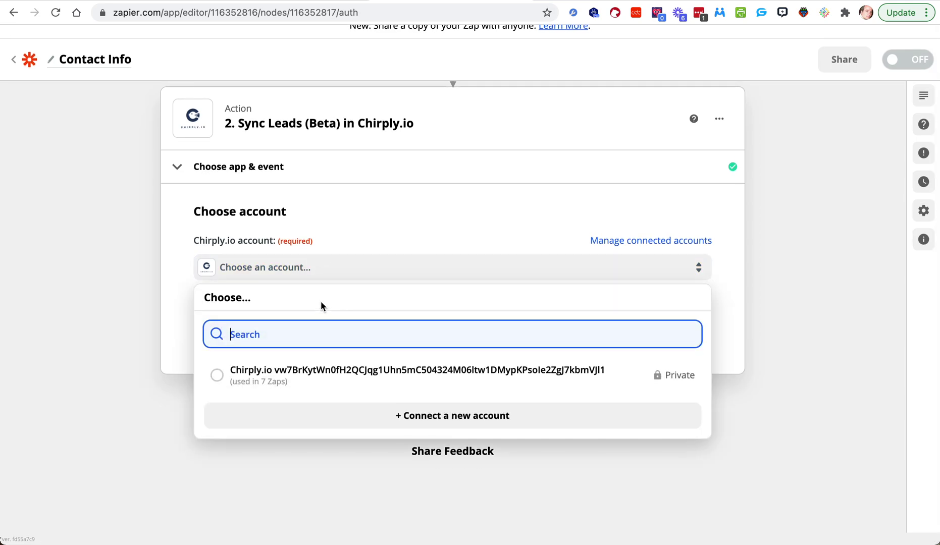
pyautogui.click(346, 368)
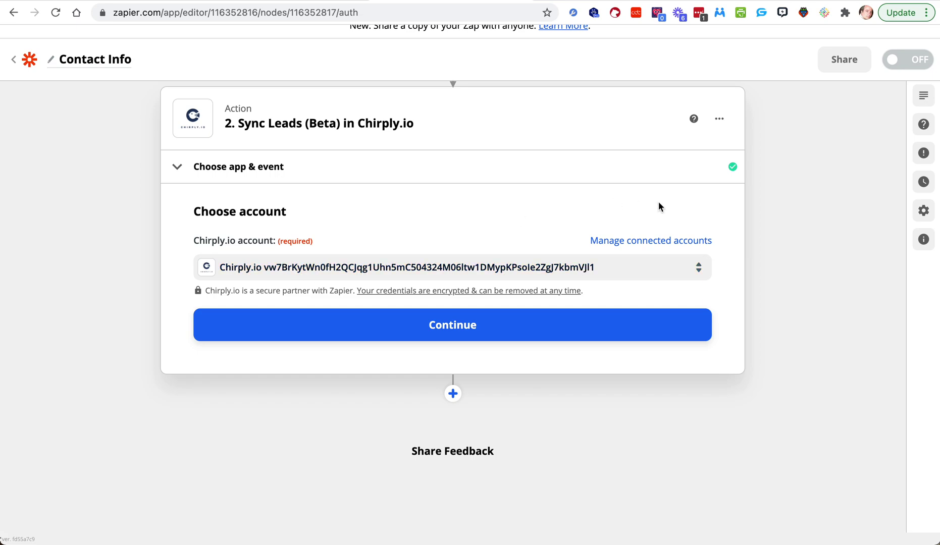
pyautogui.click(696, 268)
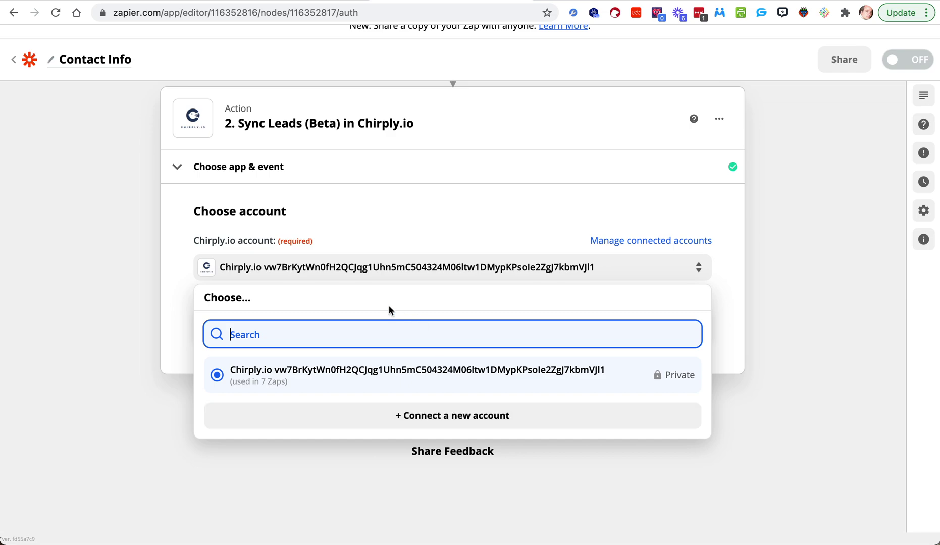
pyautogui.click(144, 305)
pyautogui.click(319, 328)
pyautogui.scroll(-3, 290, 247)
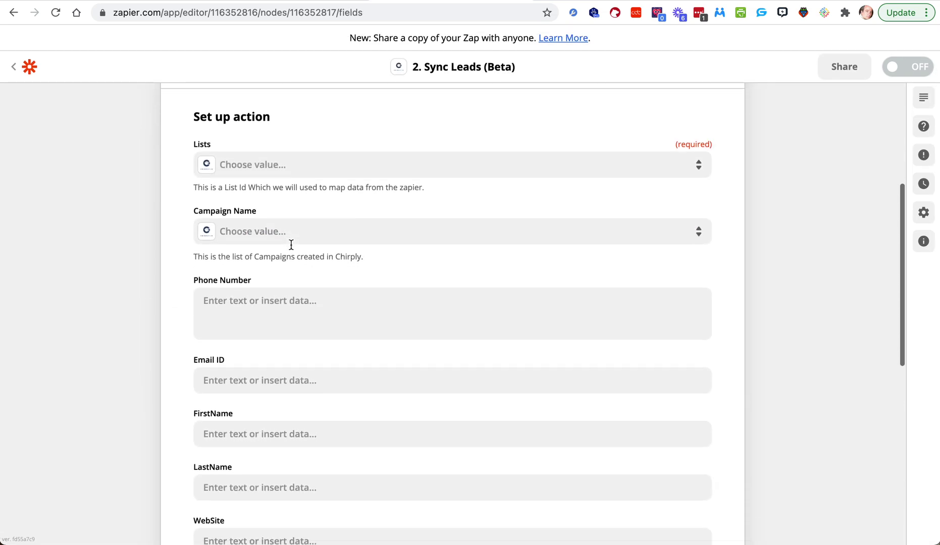
pyautogui.click(287, 168)
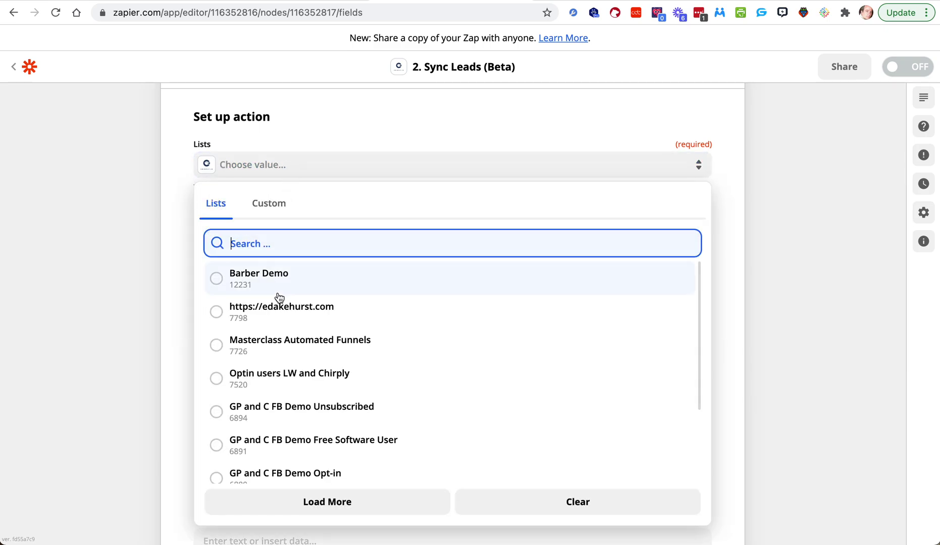
pyautogui.click(277, 311)
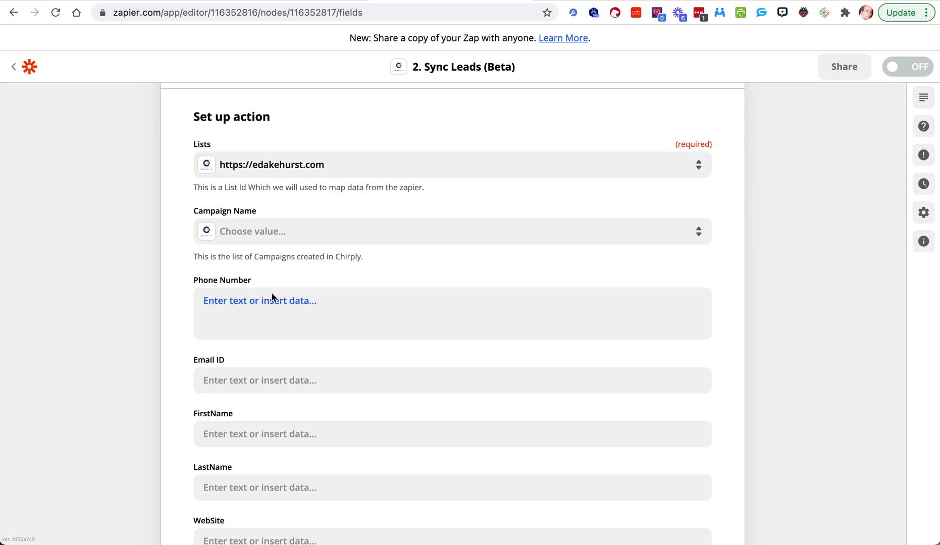
pyautogui.click(276, 238)
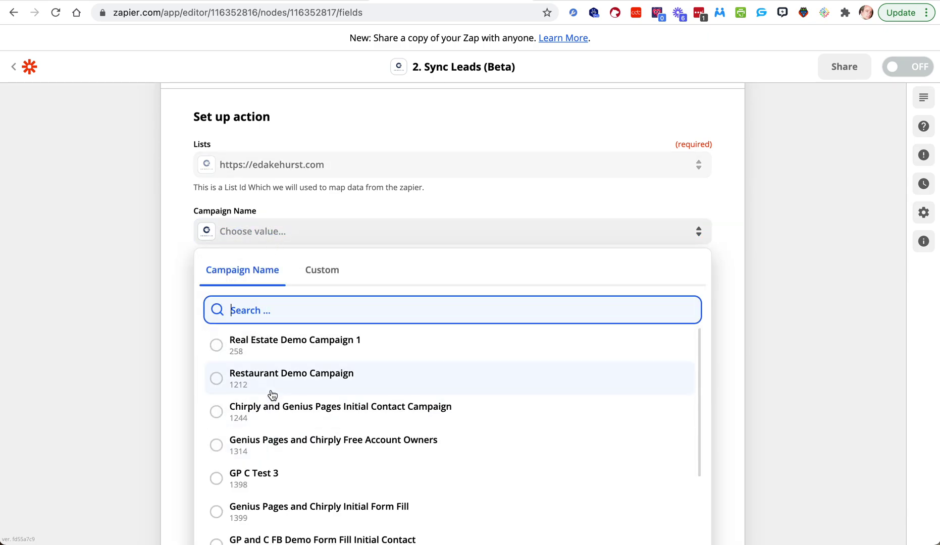
pyautogui.click(296, 349)
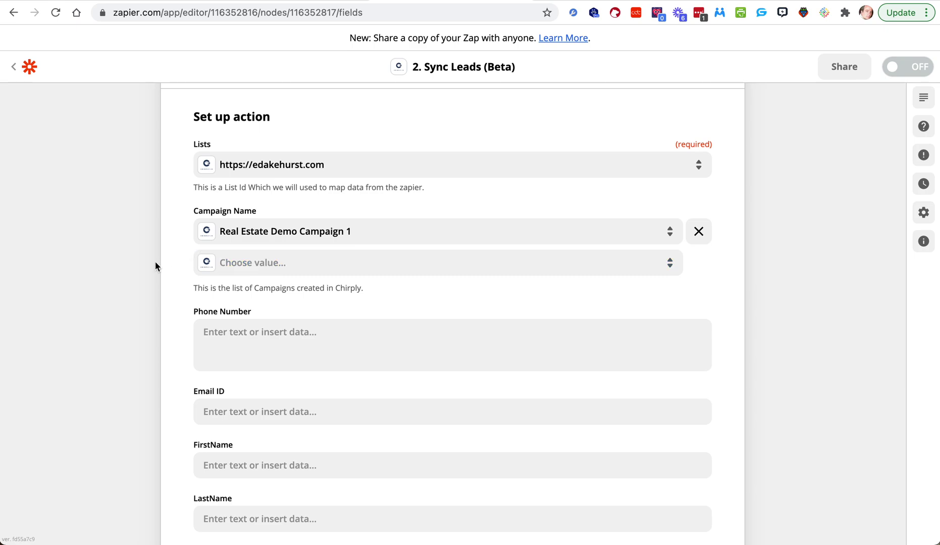
pyautogui.scroll(4, 124, 275)
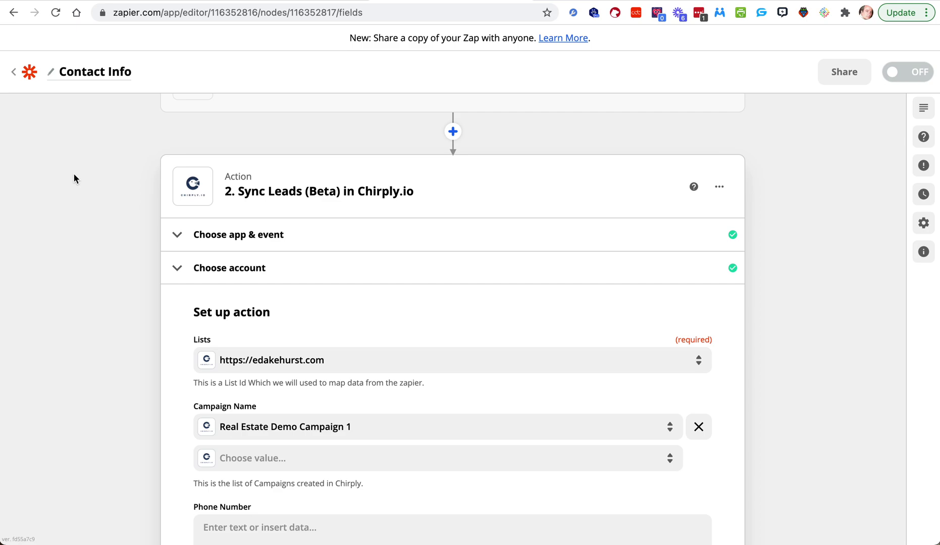
pyautogui.scroll(-3, 73, 174)
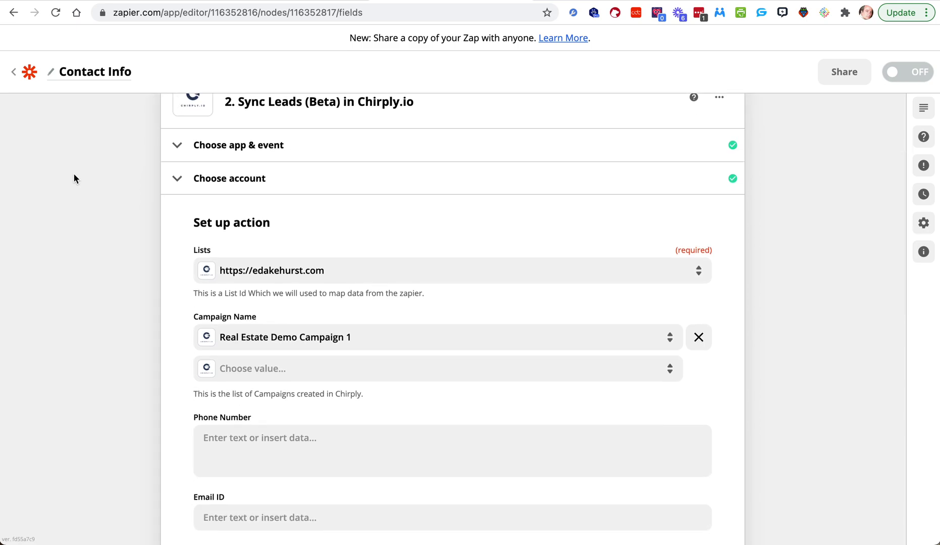
pyautogui.scroll(-2, 225, 191)
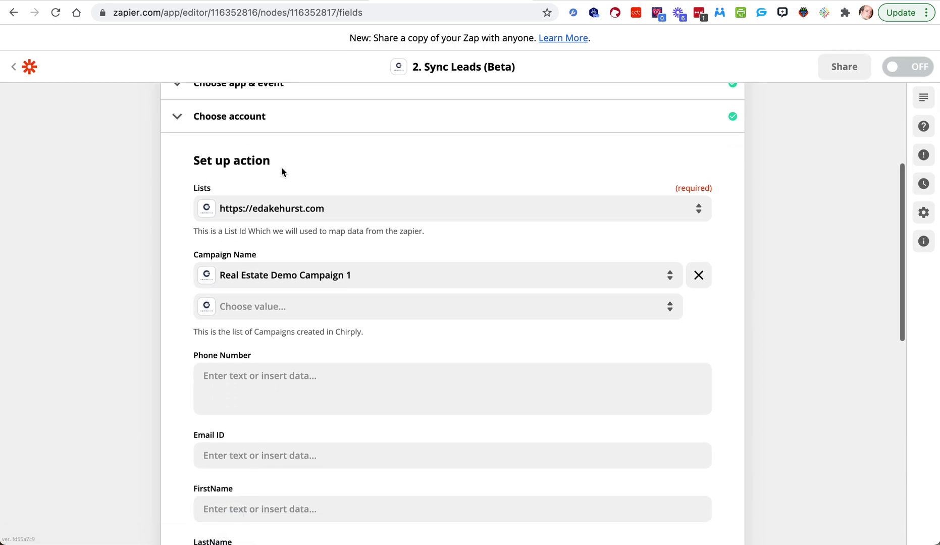
pyautogui.scroll(2, 241, 195)
pyautogui.scroll(1, 242, 196)
pyautogui.moveTo(266, 134); pyautogui.dragTo(395, 137)
pyautogui.scroll(-2, 363, 220)
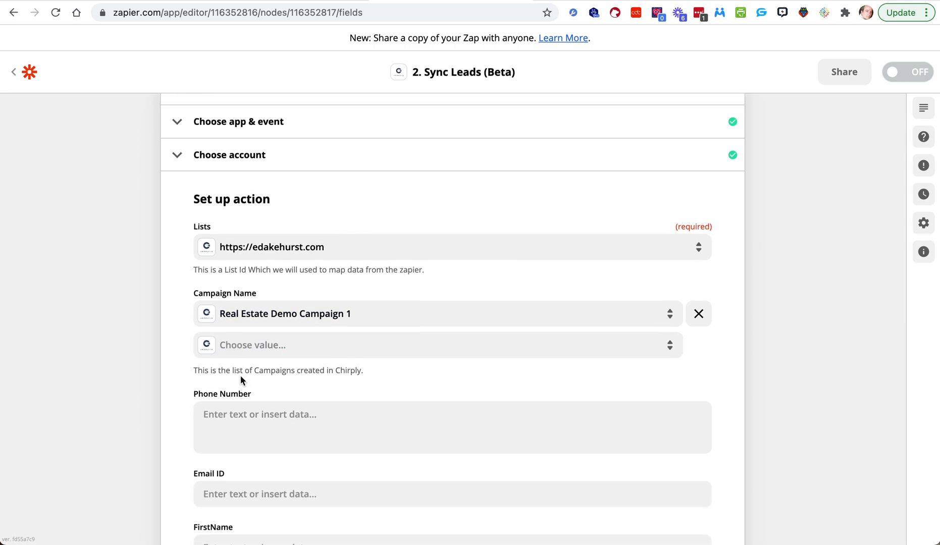
pyautogui.scroll(-1, 241, 375)
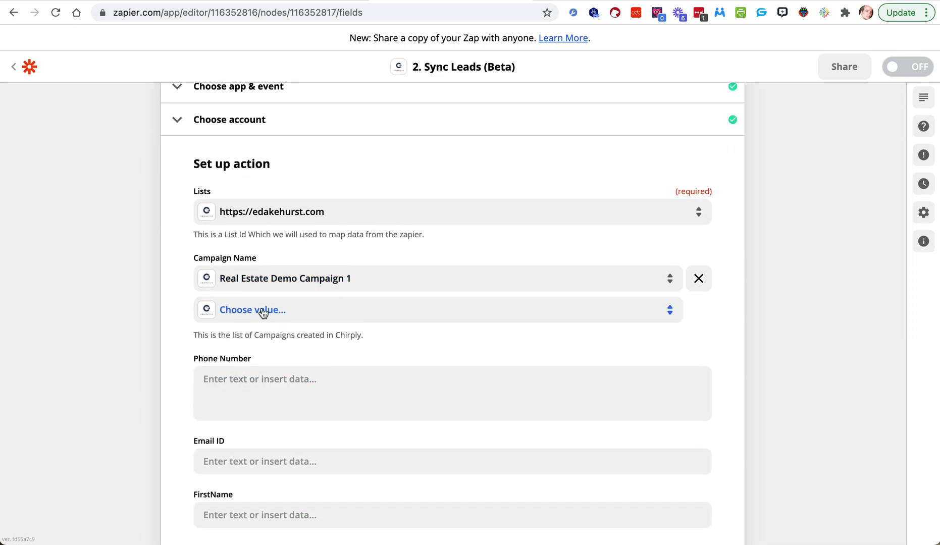
pyautogui.scroll(-3, 250, 338)
# Step: Map the Catch Hook's Friend Phone into Phone Number and Friend Email into Email ID
pyautogui.click(237, 284)
pyautogui.scroll(-1, 253, 406)
pyautogui.click(249, 448)
pyautogui.scroll(-2, 252, 445)
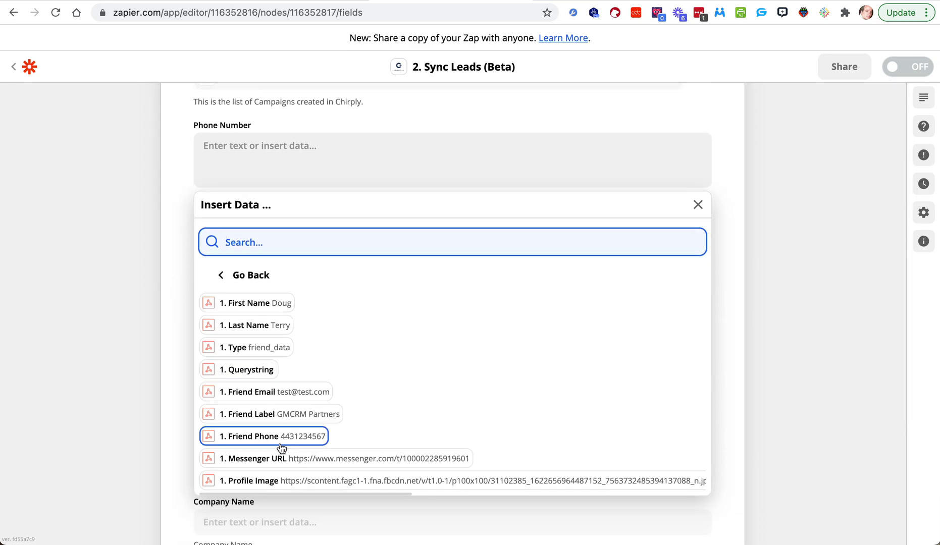
pyautogui.click(299, 436)
pyautogui.click(145, 363)
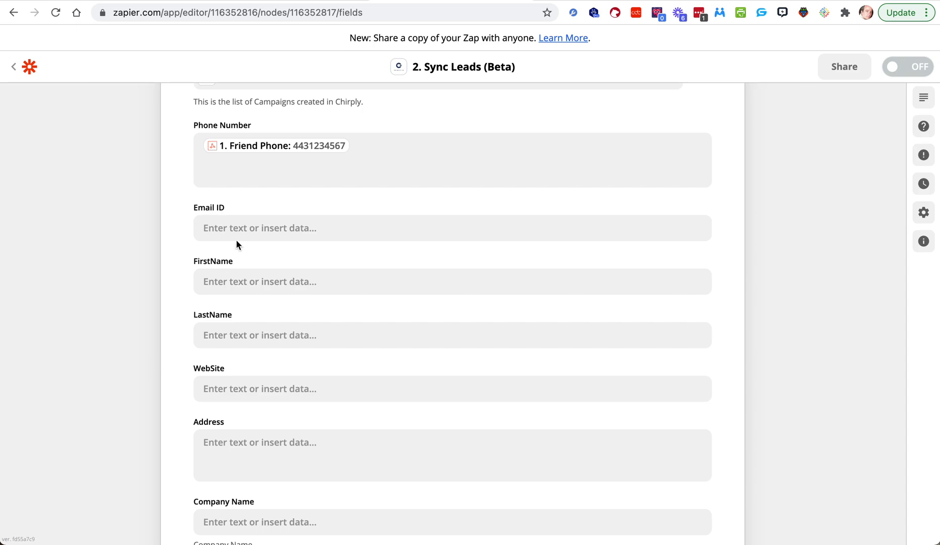
pyautogui.click(269, 227)
pyautogui.click(251, 427)
pyautogui.scroll(-1, 251, 427)
pyautogui.click(252, 427)
pyautogui.click(195, 200)
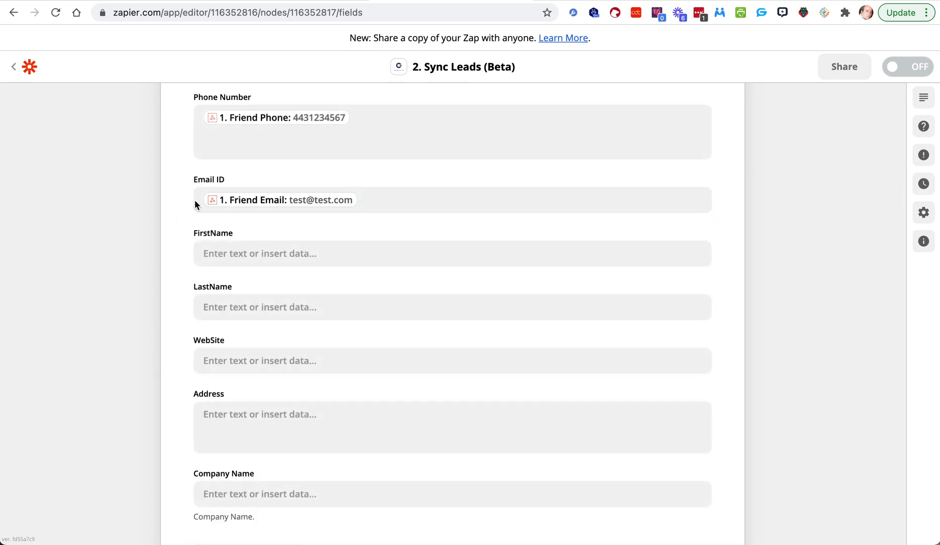
# Step: Map First Name and Last Name into FirstName and LastName, then continue to testing
pyautogui.click(226, 252)
pyautogui.click(252, 381)
pyautogui.click(142, 349)
pyautogui.click(254, 309)
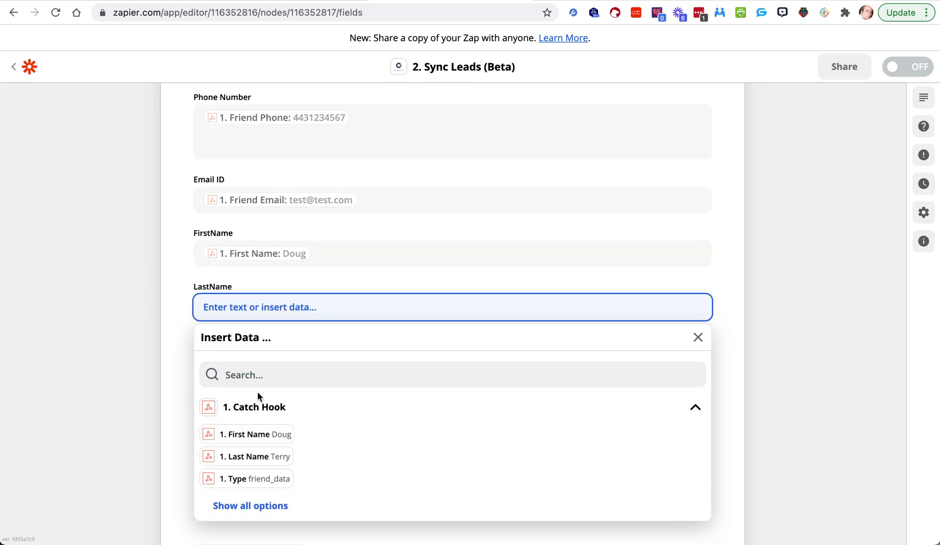
pyautogui.click(253, 452)
pyautogui.click(140, 382)
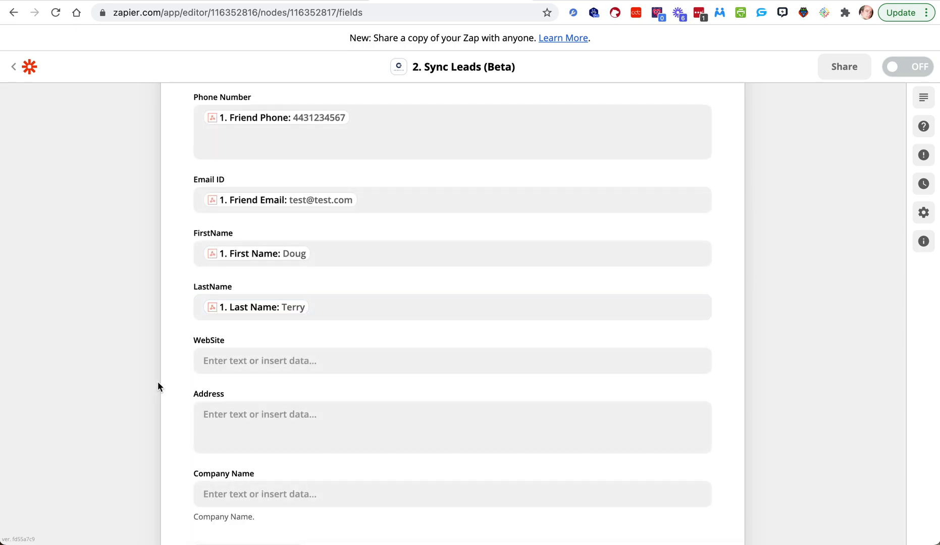
pyautogui.scroll(-4, 217, 384)
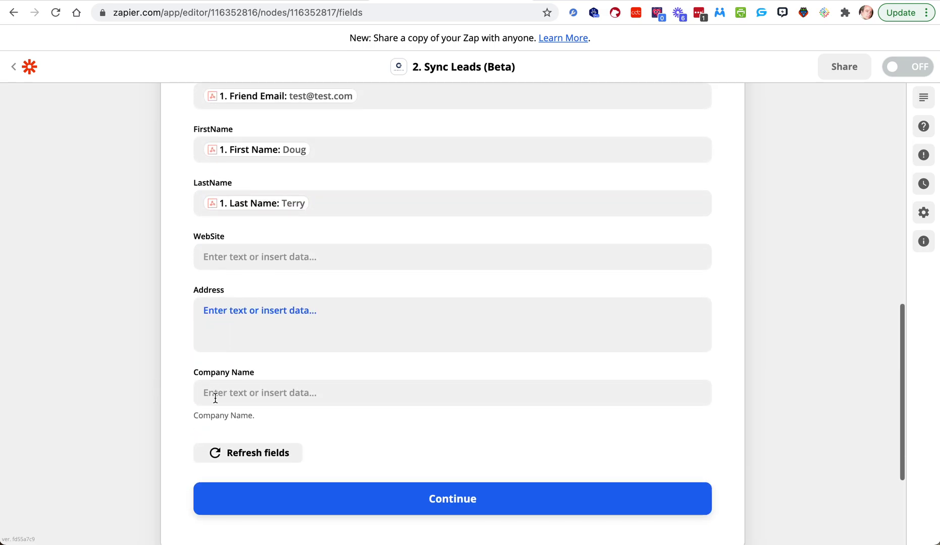
pyautogui.click(457, 497)
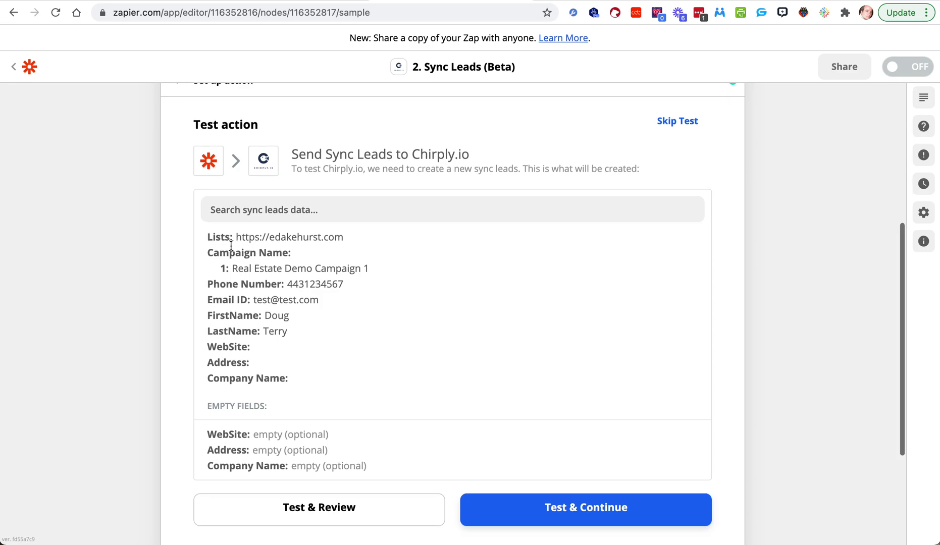
# Step: Test the Chirply.io action by sending a test lead and review the result
pyautogui.scroll(-2, 362, 290)
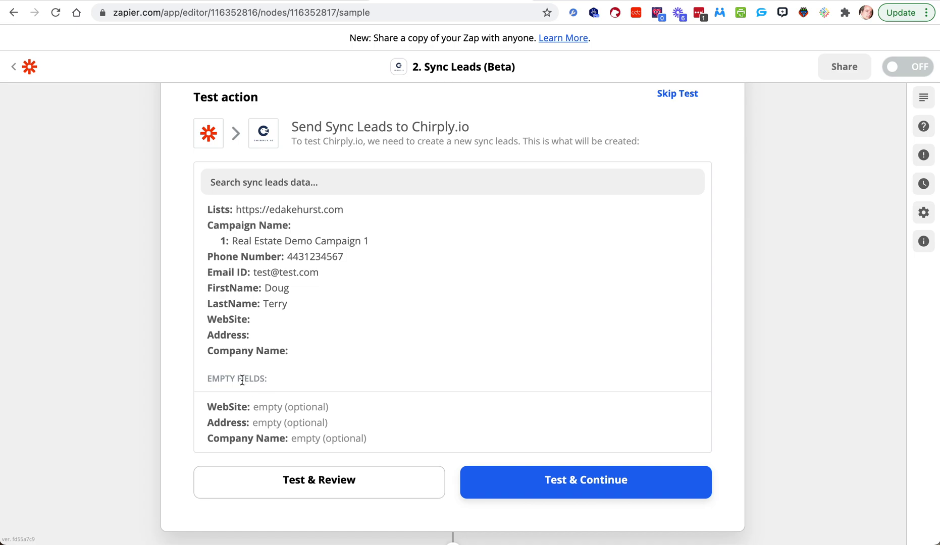
pyautogui.click(528, 489)
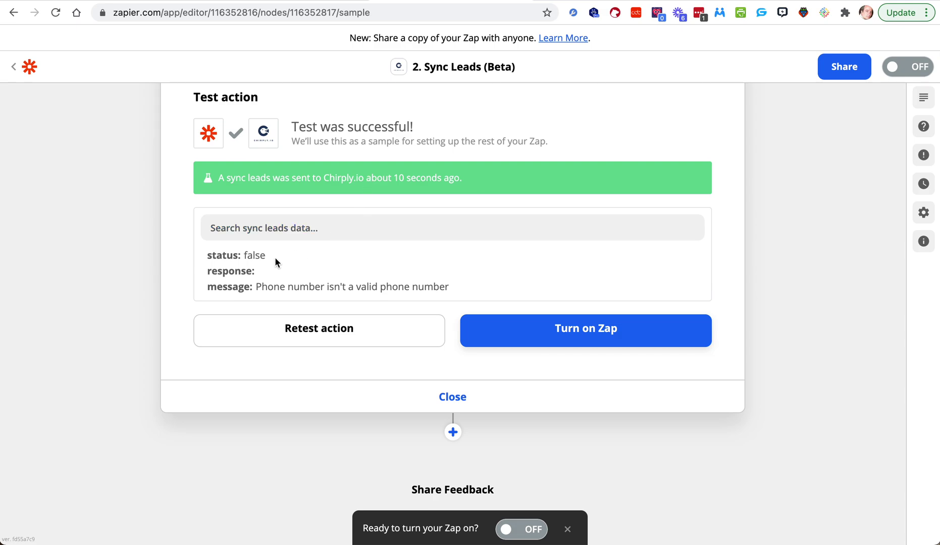
pyautogui.doubleClick(246, 254)
# Step: Turn on the Contact Info zap and return to the Genius Messenger CRM friends page
pyautogui.click(590, 331)
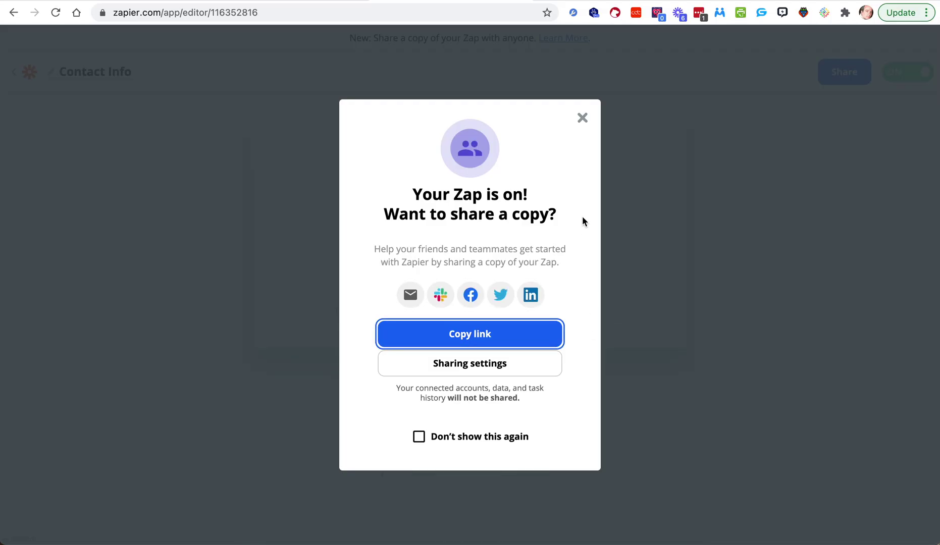
pyautogui.click(583, 123)
pyautogui.click(277, 1)
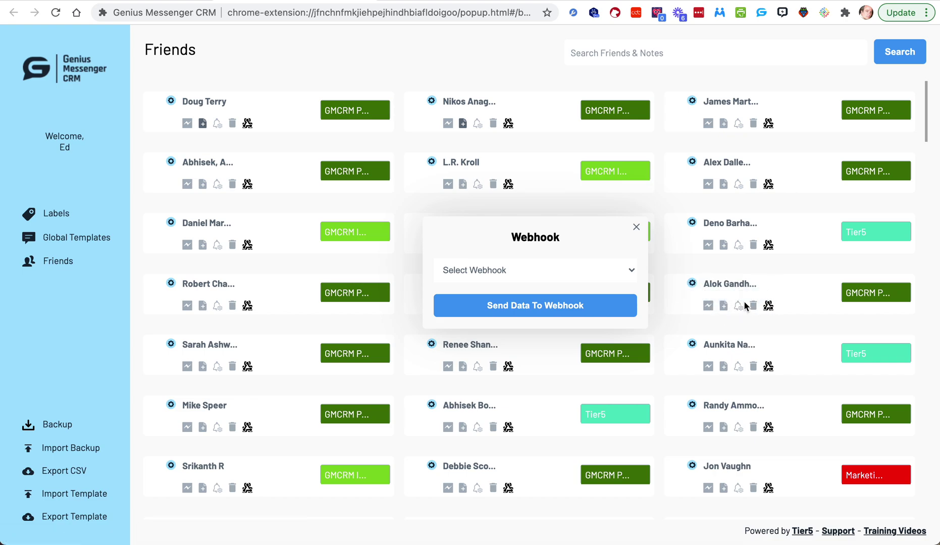
# Step: Check a contact's email and phone details, then close the details and webhook dialogs
pyautogui.click(691, 285)
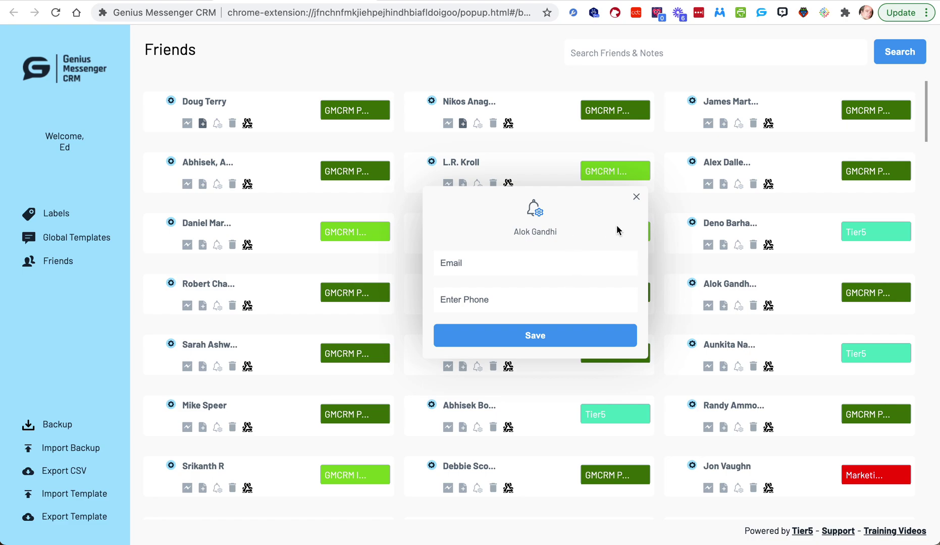
pyautogui.click(636, 197)
pyautogui.click(635, 226)
# Step: Choose the Contact Info webhook for another friend, then go to Facebook Messenger
pyautogui.click(767, 305)
pyautogui.click(566, 275)
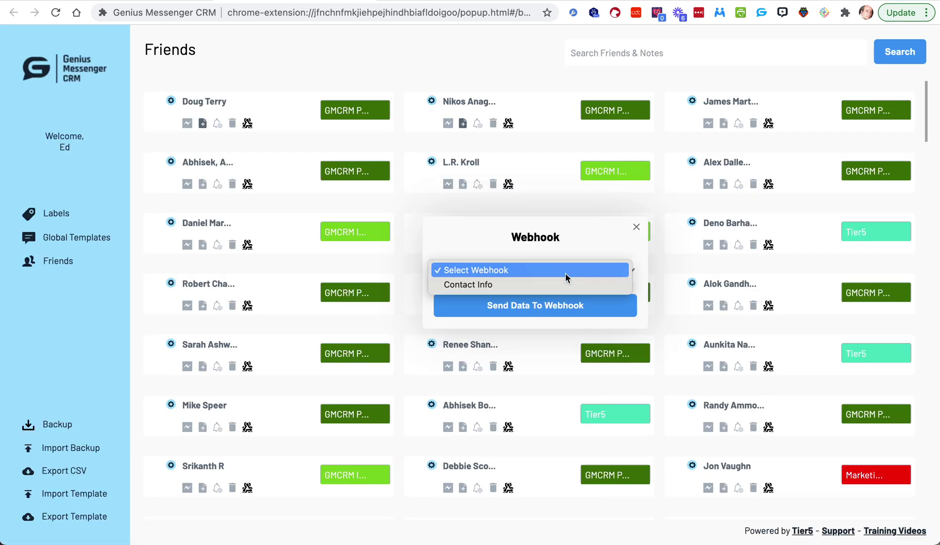
pyautogui.click(479, 285)
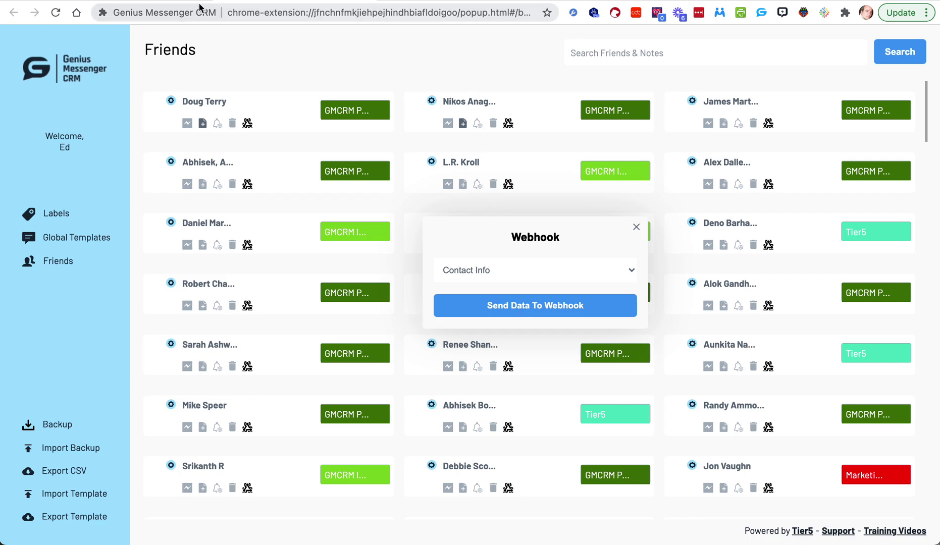
pyautogui.click(165, 4)
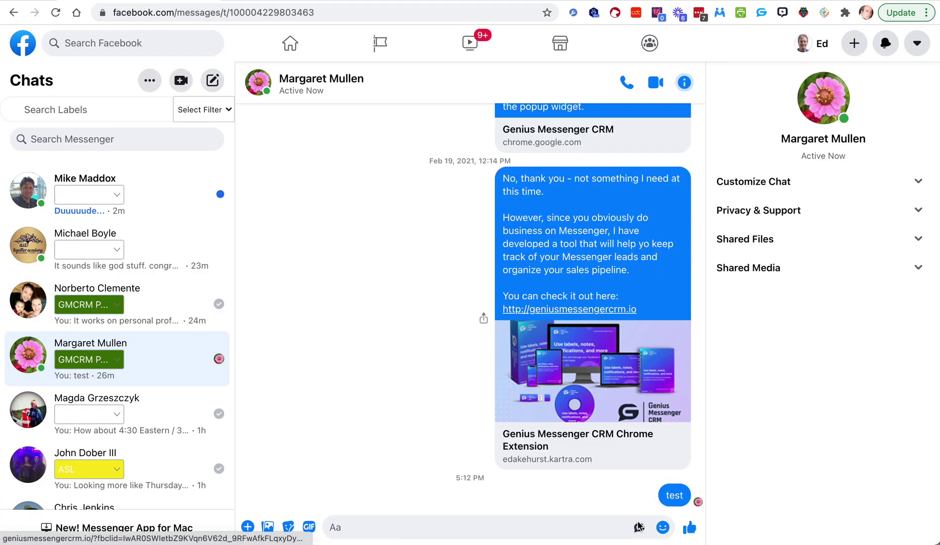
# Step: View the chat's CRM email and phone panel, close it, and return to Genius Messenger CRM
pyautogui.click(639, 528)
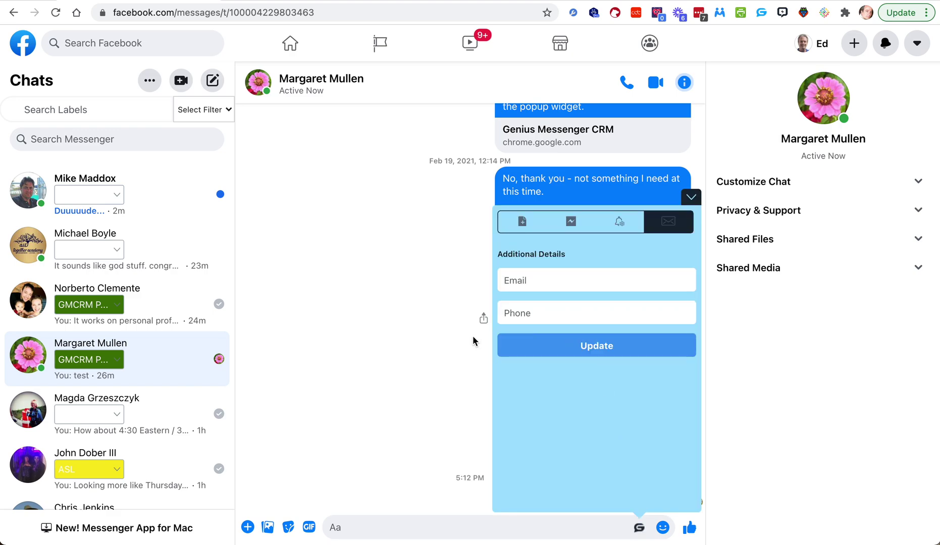
pyautogui.click(690, 198)
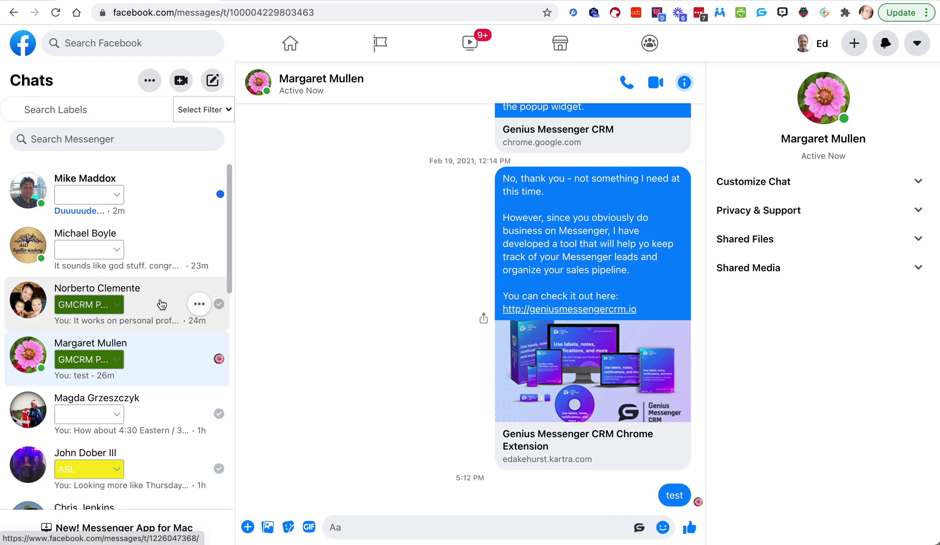
pyautogui.scroll(-1, 83, 454)
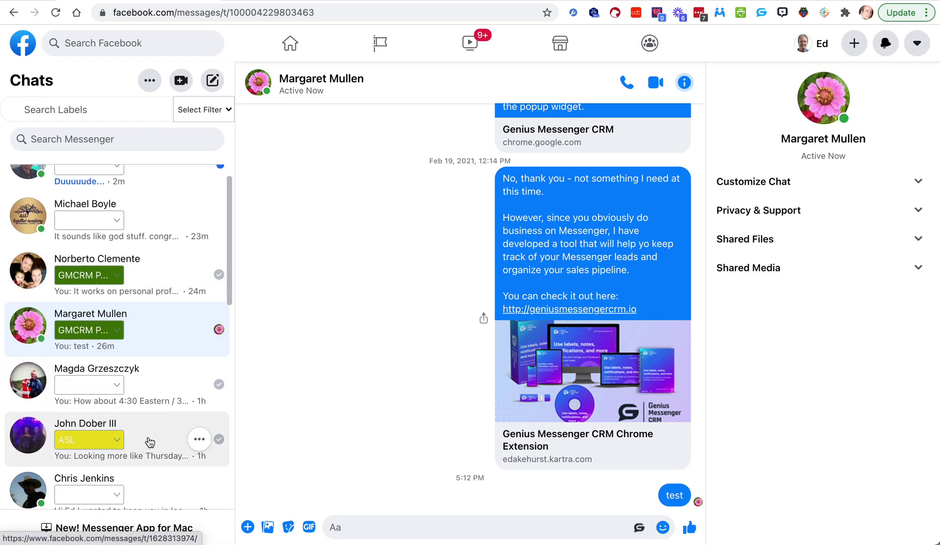
pyautogui.scroll(1, 150, 442)
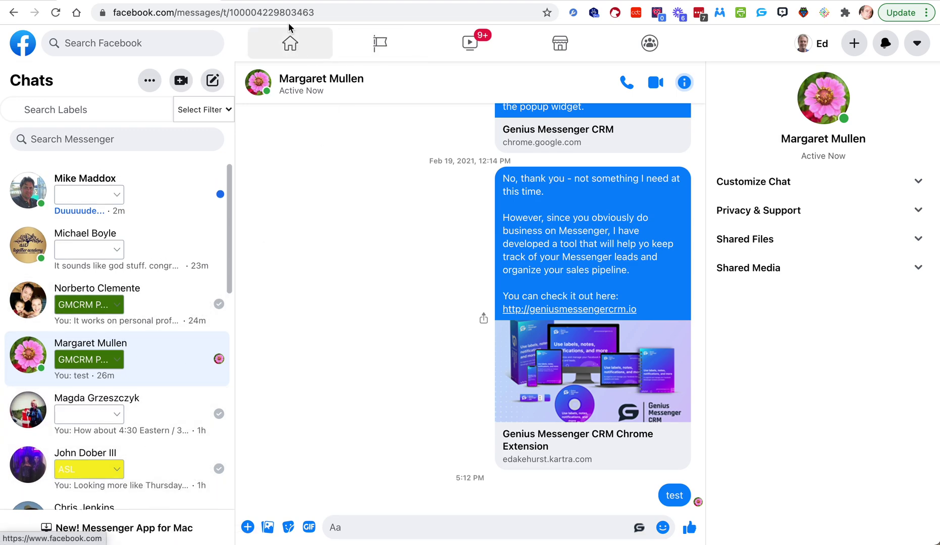
pyautogui.click(286, 1)
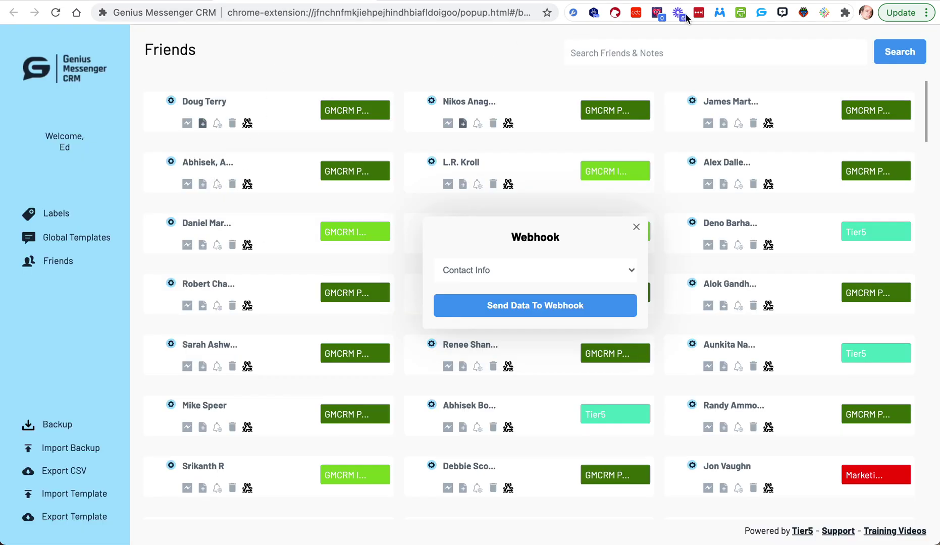
# Step: Show the extension's Webhooks list with Contact Info pointing to the Zapier catch URL
pyautogui.click(767, 12)
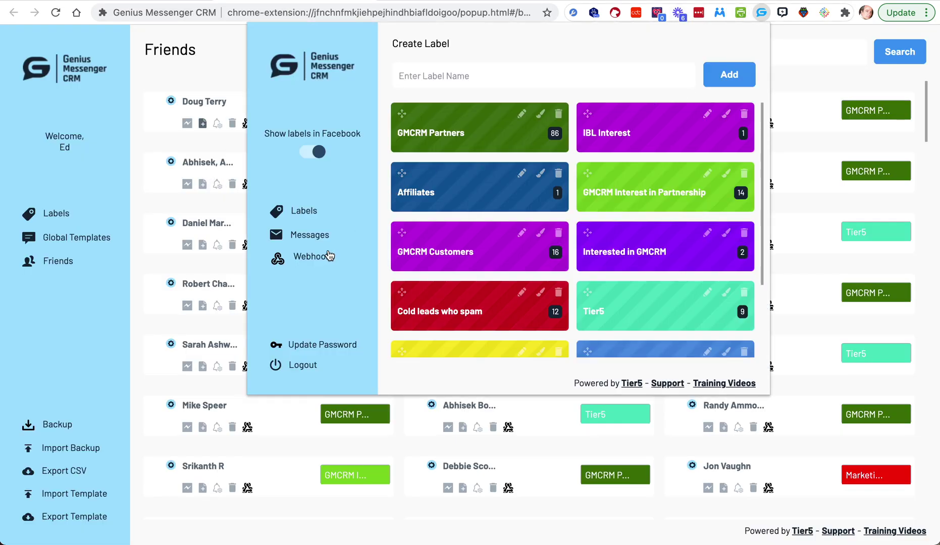
pyautogui.click(318, 257)
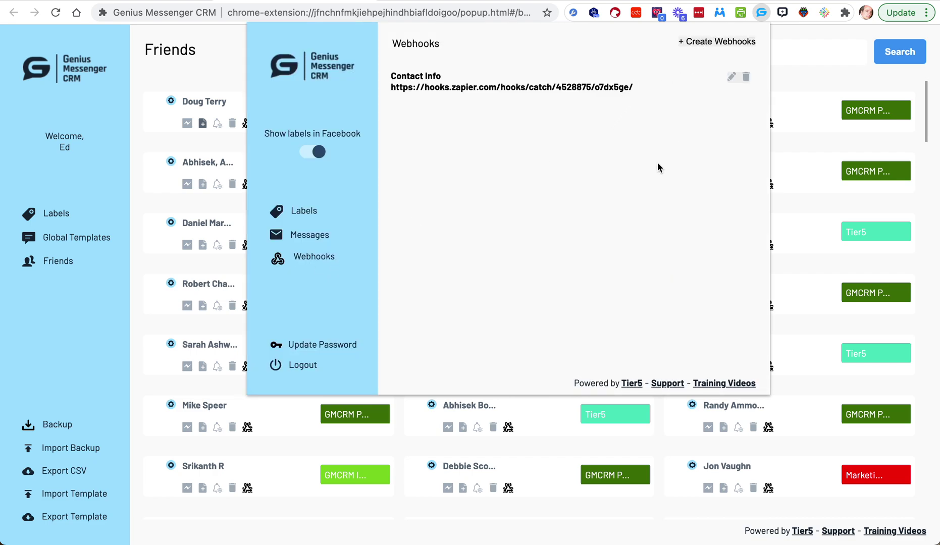